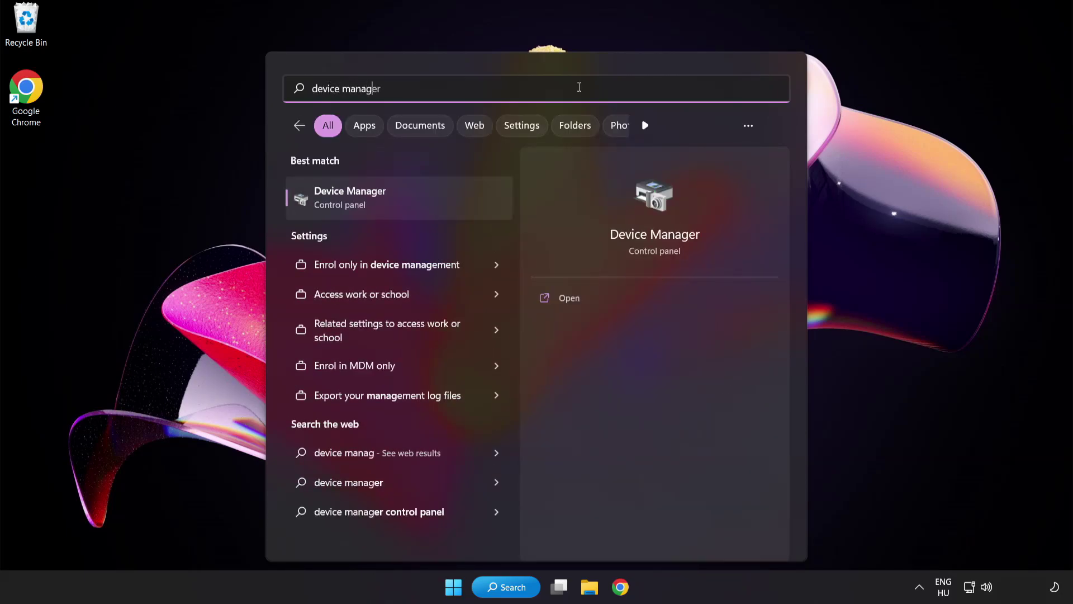
Search Windows for "device manager" and open Device Manager, moving its window toward the middle of the desktop.
text(er)
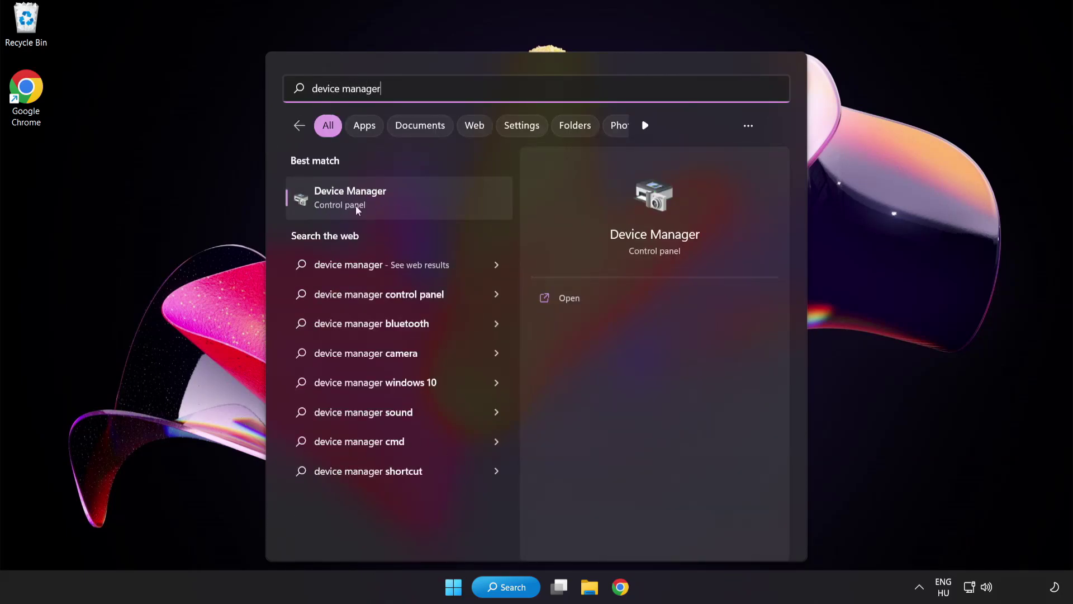
click(428, 202)
key(Return)
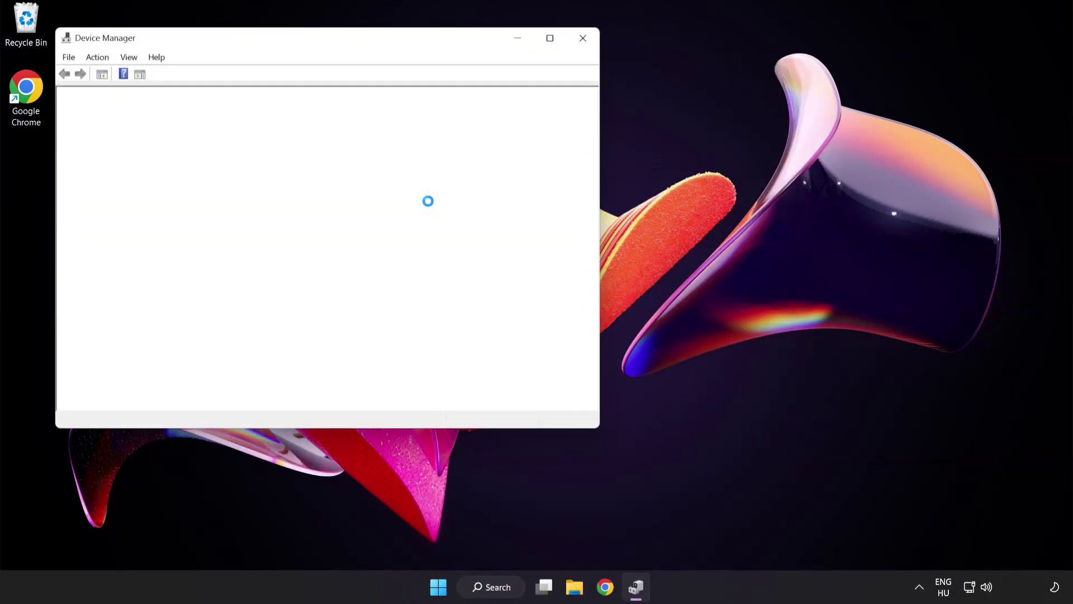
drag(346, 42, 525, 112)
Run an automatic driver update search for the VMware SVGA 3D display adapter, then close the update wizard and Device Manager.
click(286, 228)
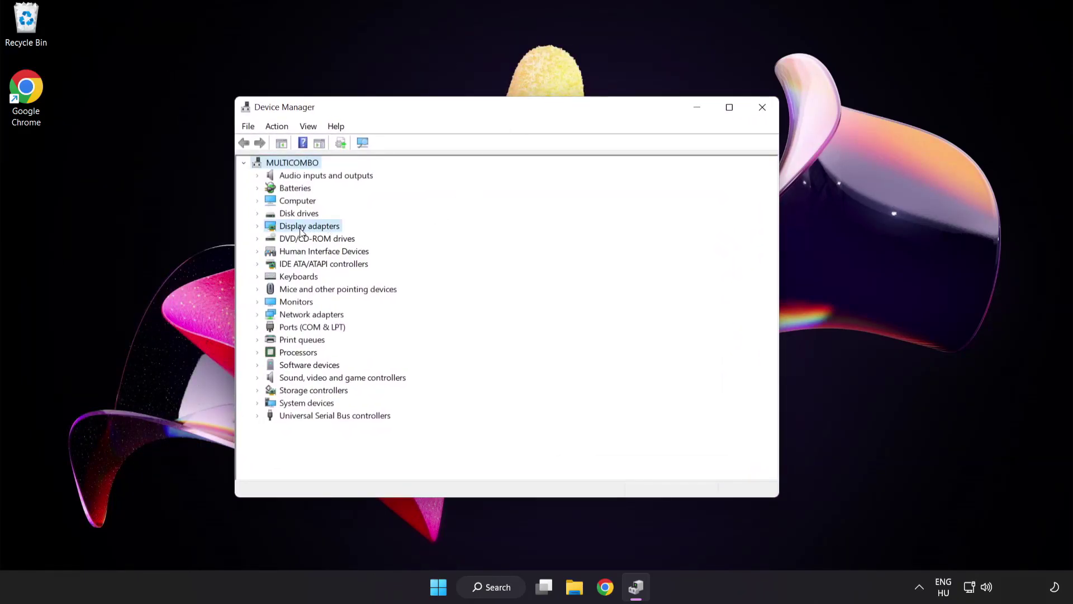
click(257, 226)
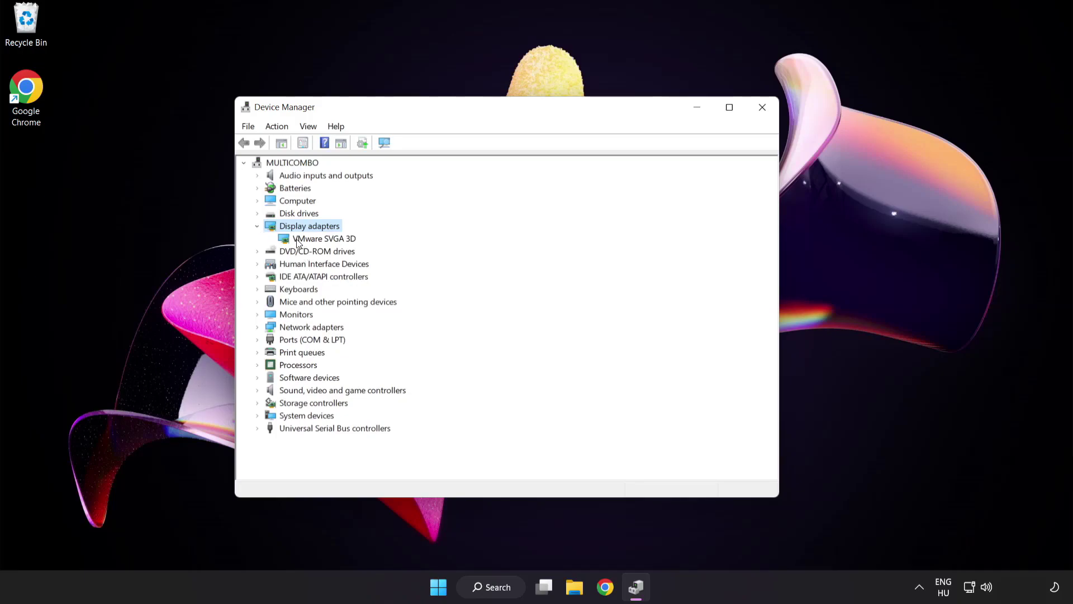
click(279, 239)
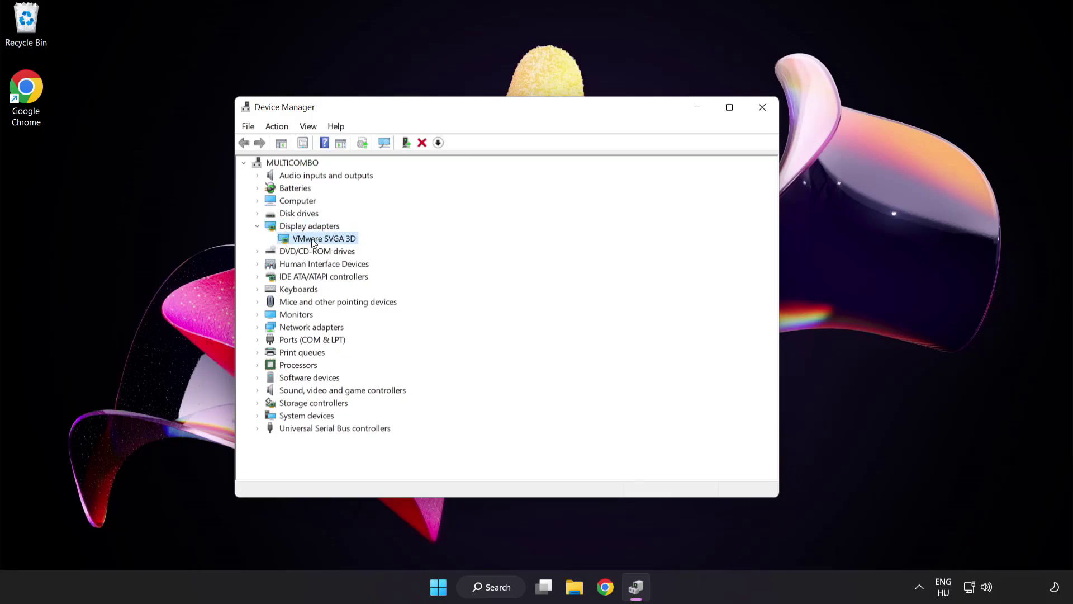
right_click(315, 238)
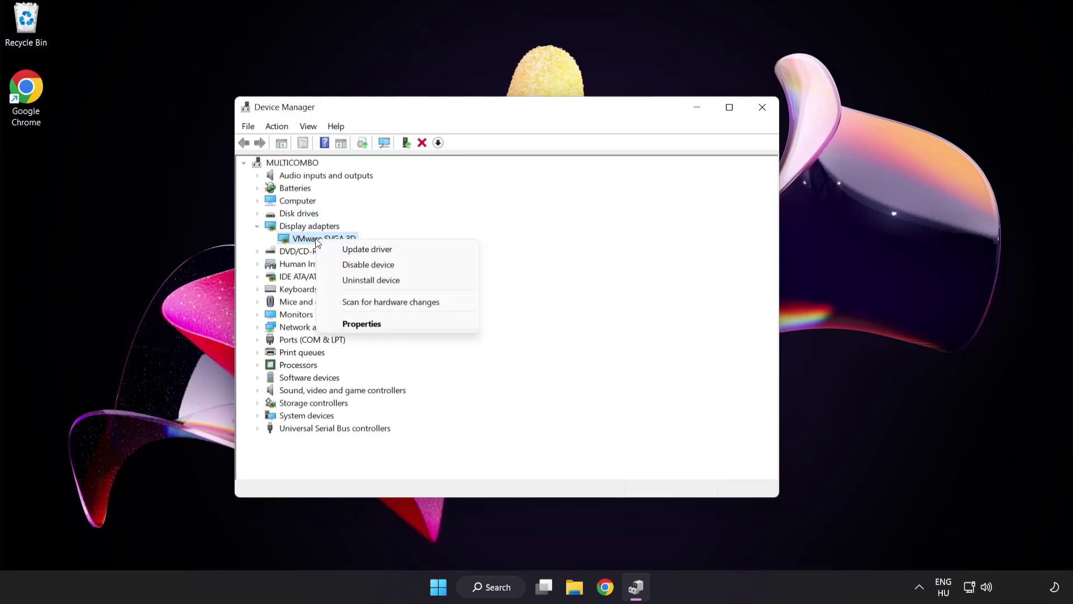
click(416, 250)
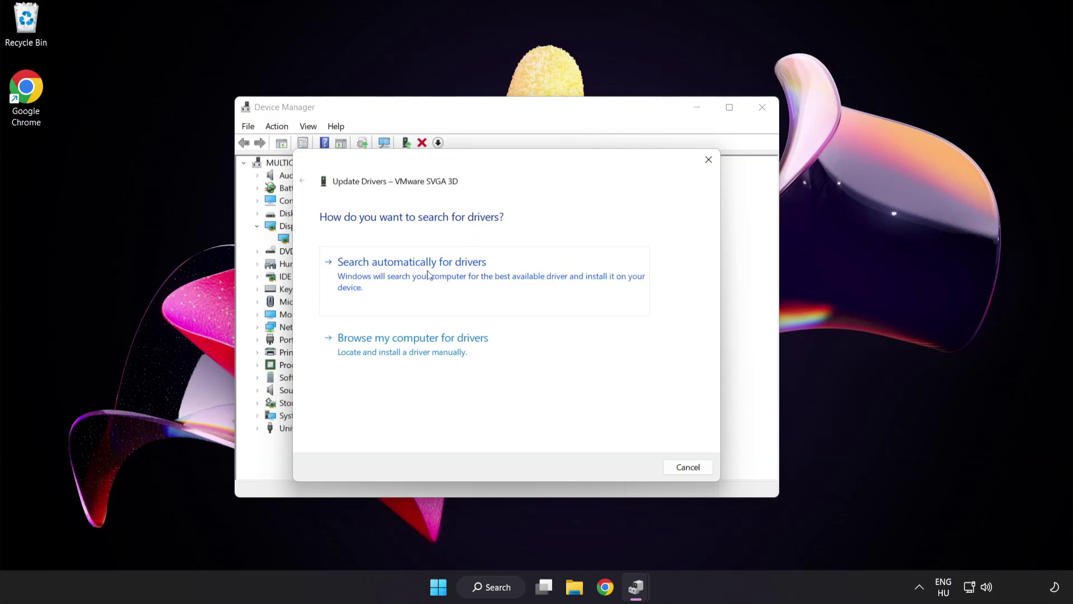
click(468, 277)
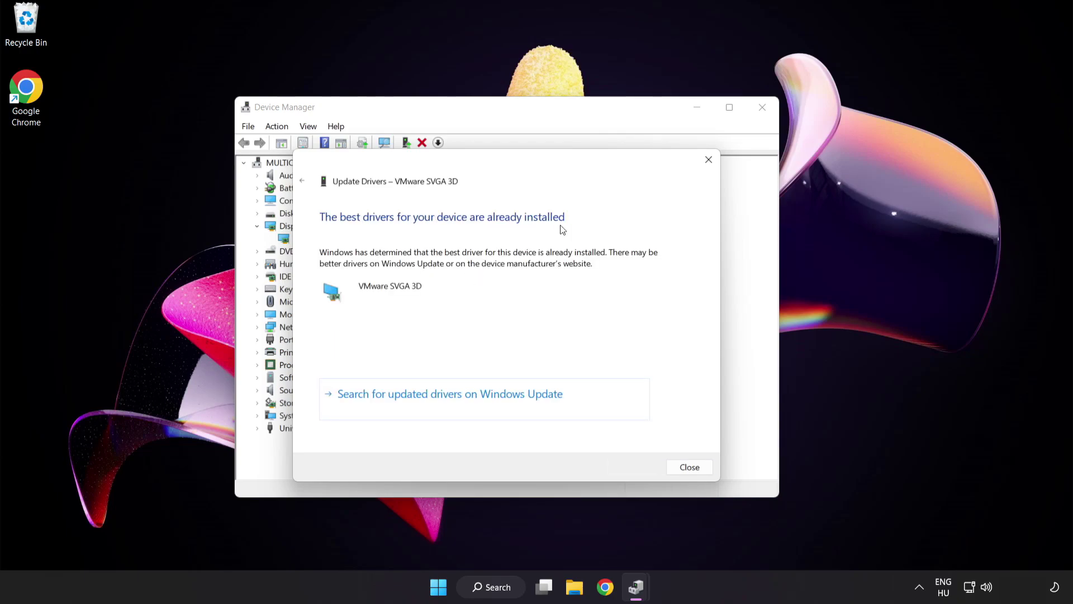
click(687, 469)
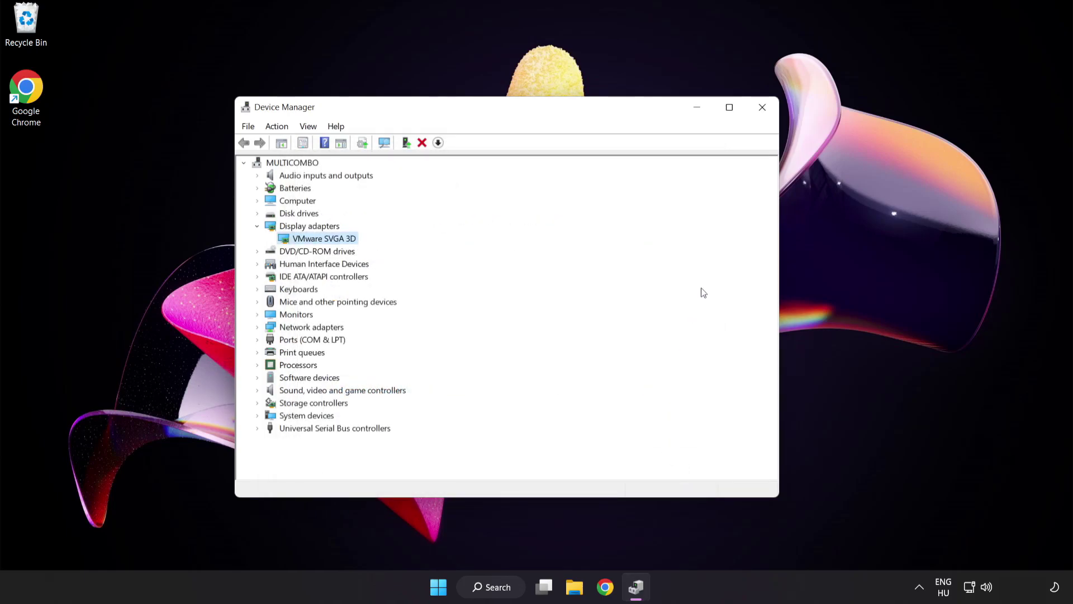
click(763, 112)
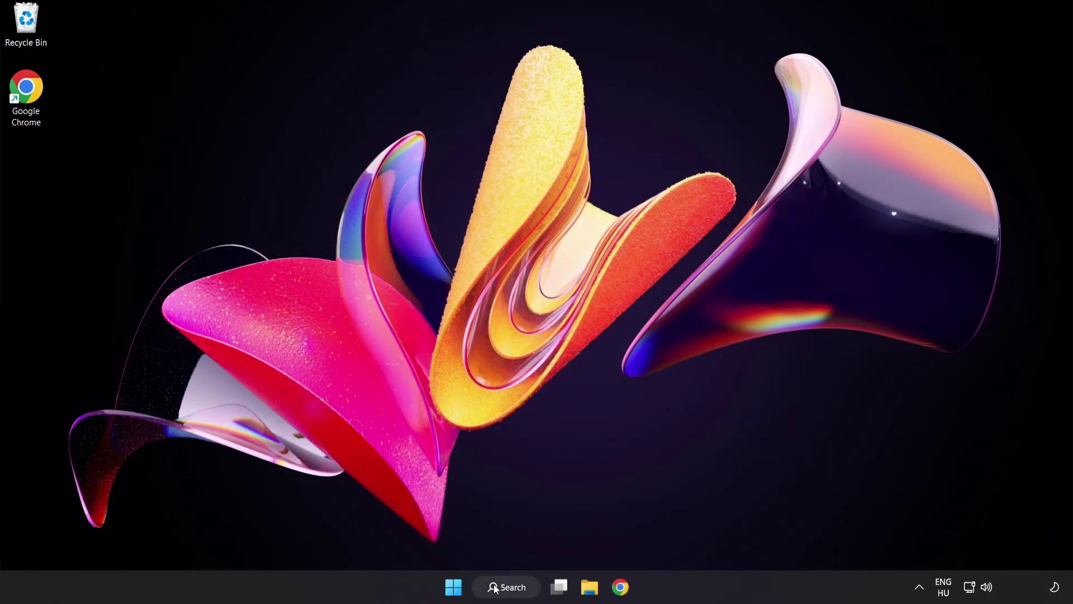
Search Windows for "update", open the Windows Update settings, check for updates, and close Settings.
click(521, 593)
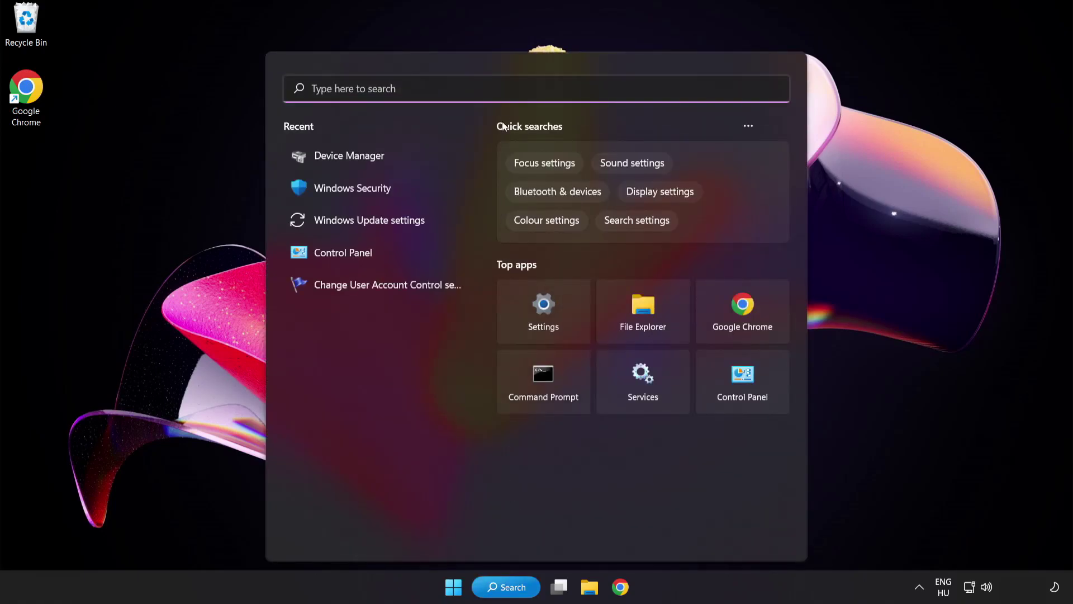
text(update)
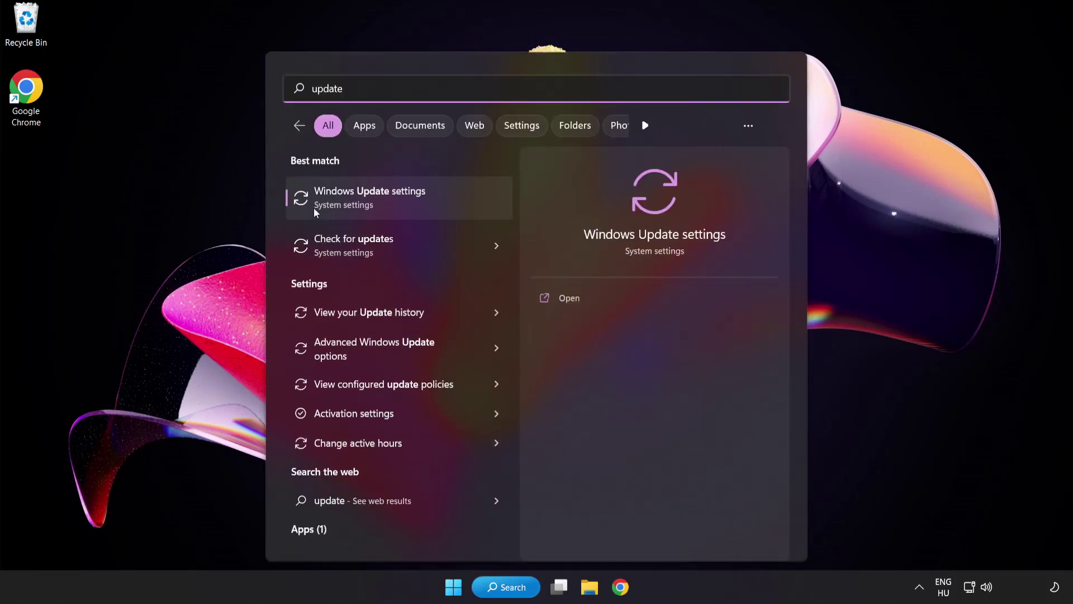
click(410, 204)
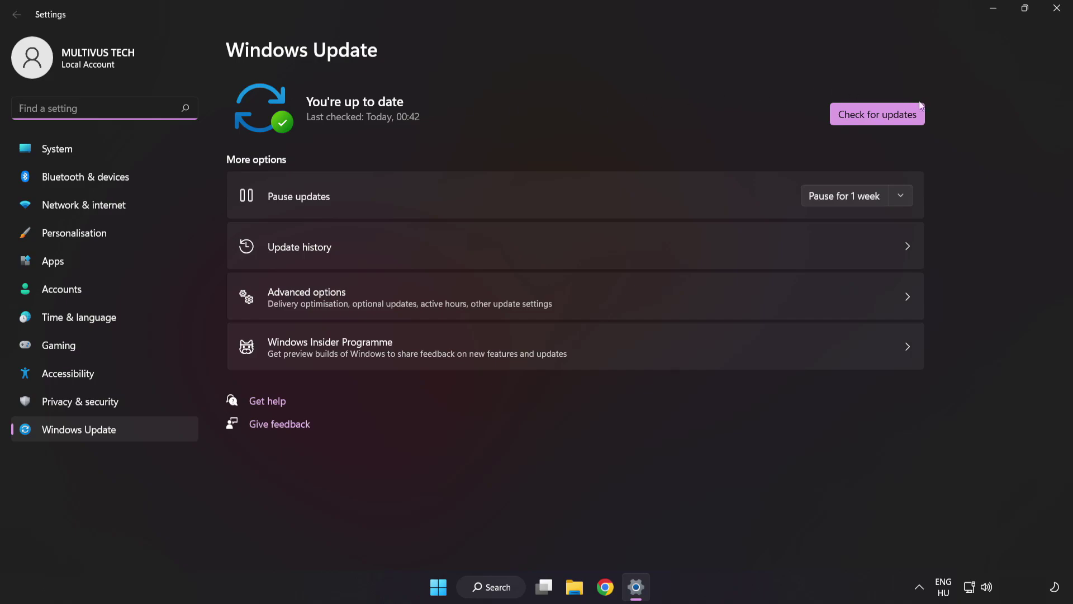
click(875, 124)
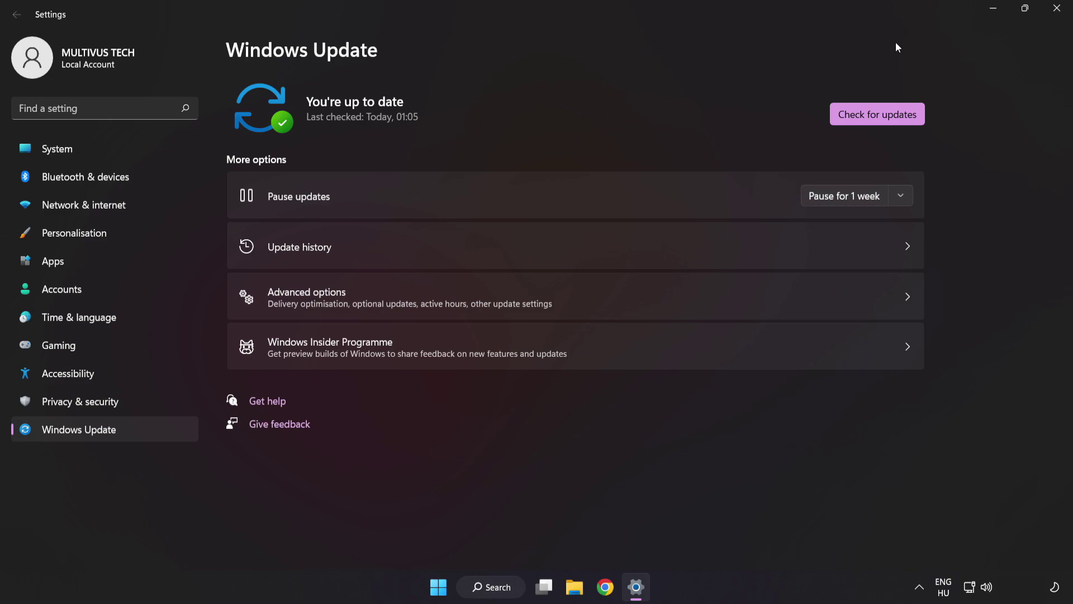
click(1055, 11)
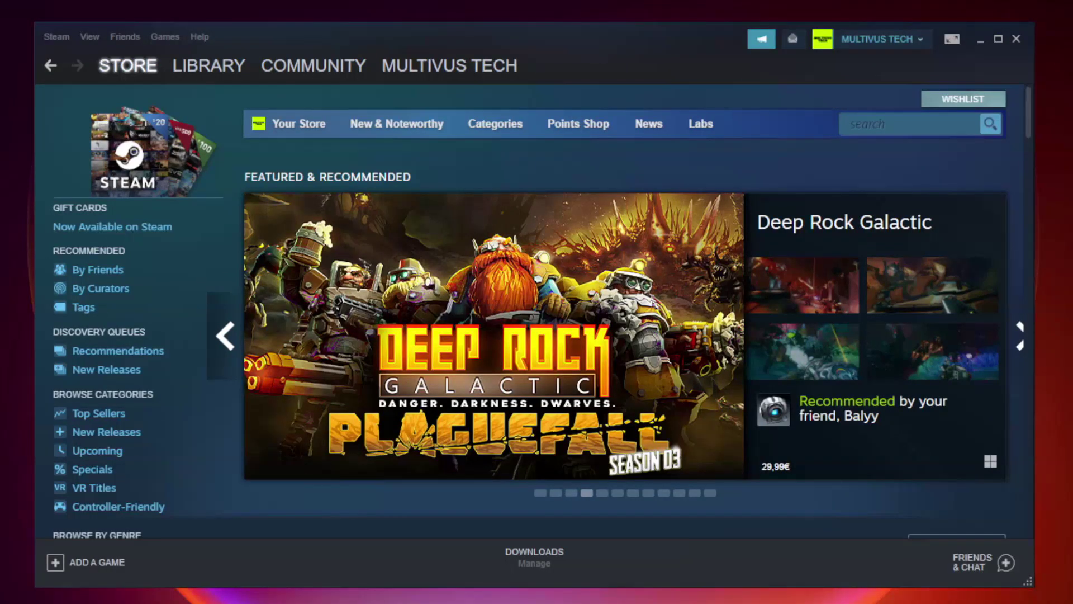
In the Steam library, open the properties of the favorite YOUR NOT WORKING GAME and verify the integrity of its local files.
mouse_move(224, 68)
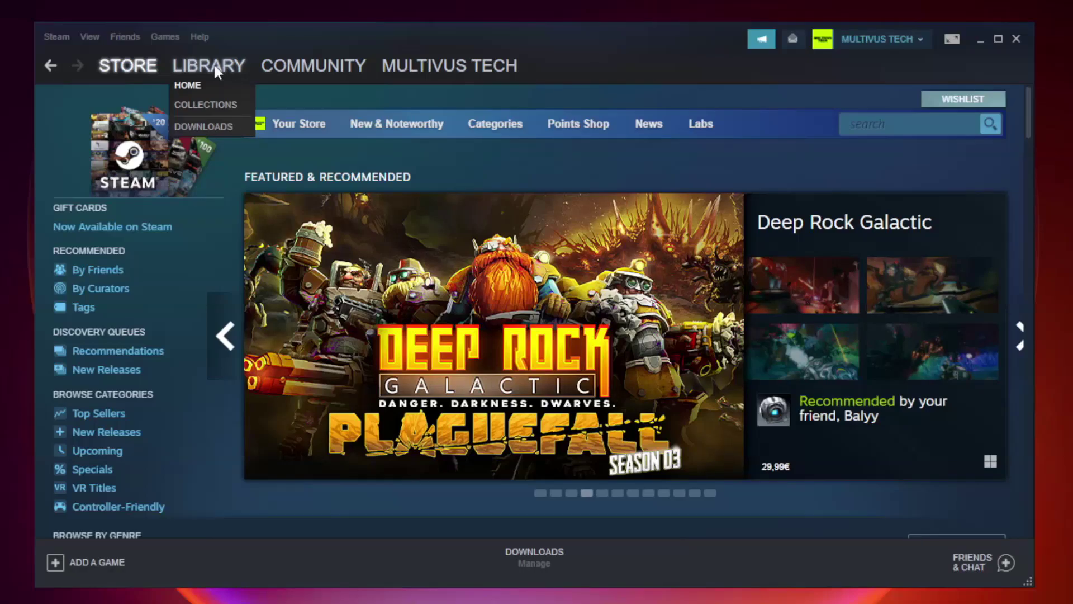
click(217, 73)
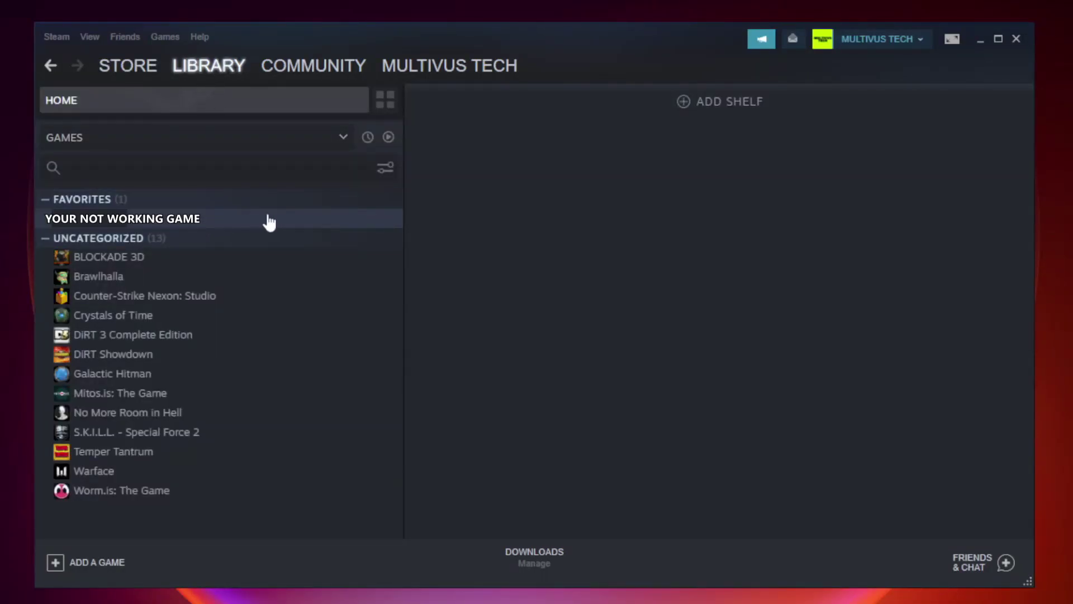
right_click(231, 224)
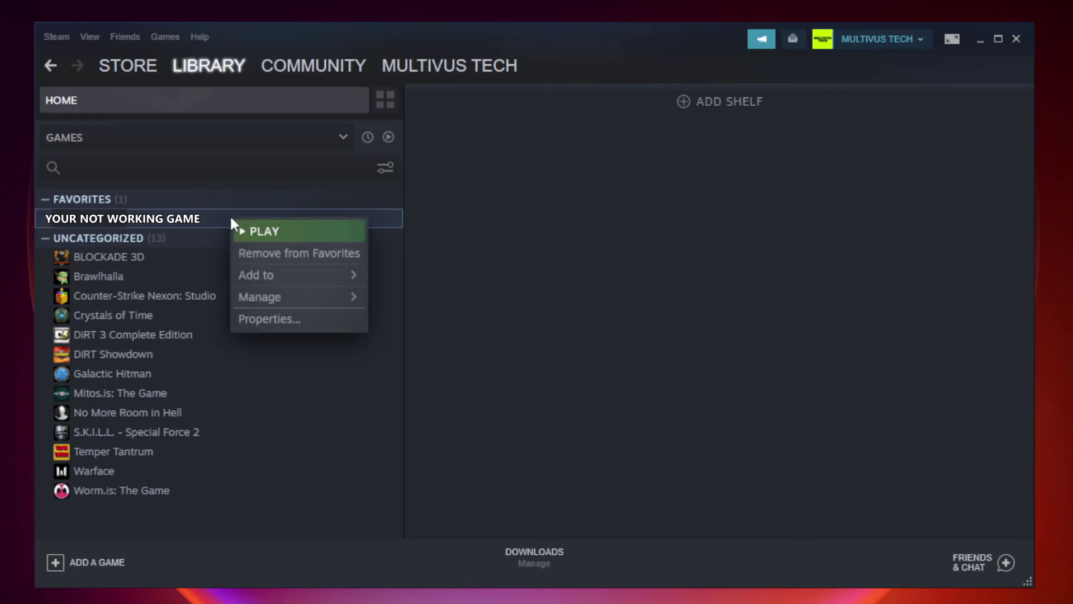
click(296, 321)
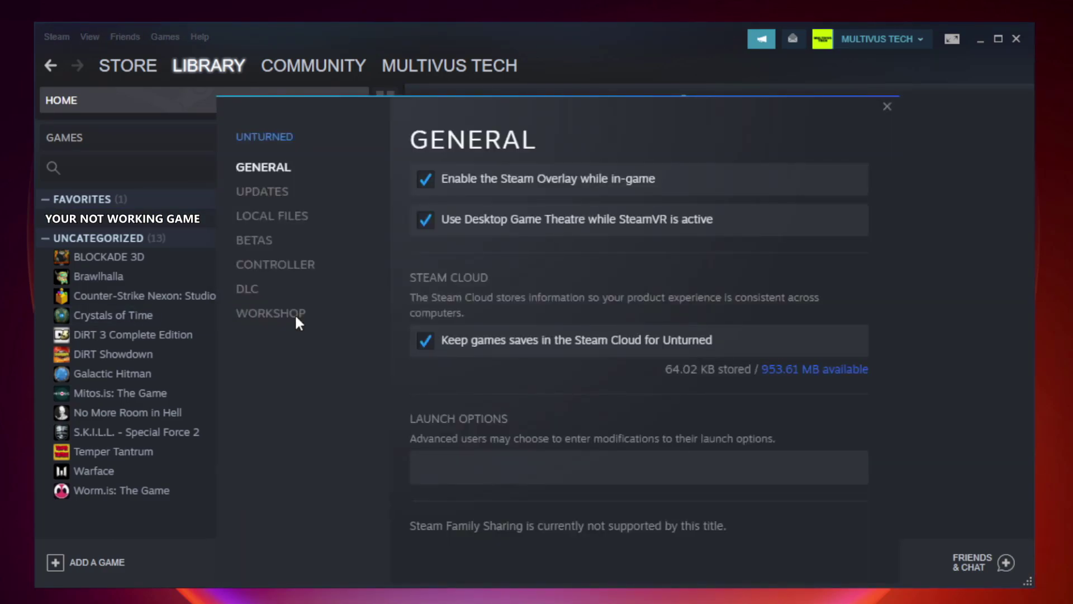
click(286, 224)
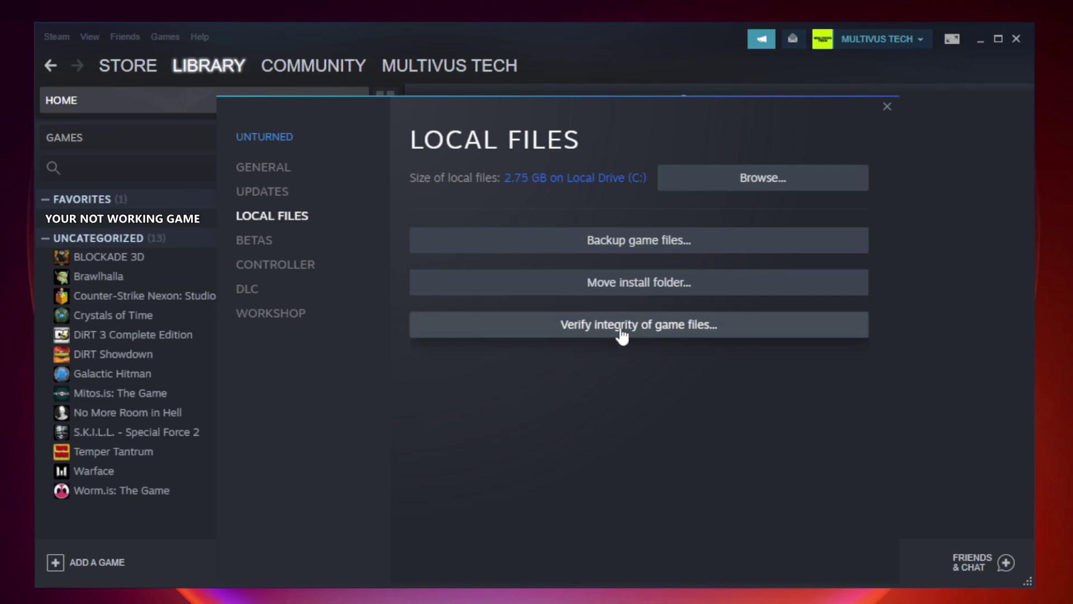
click(650, 336)
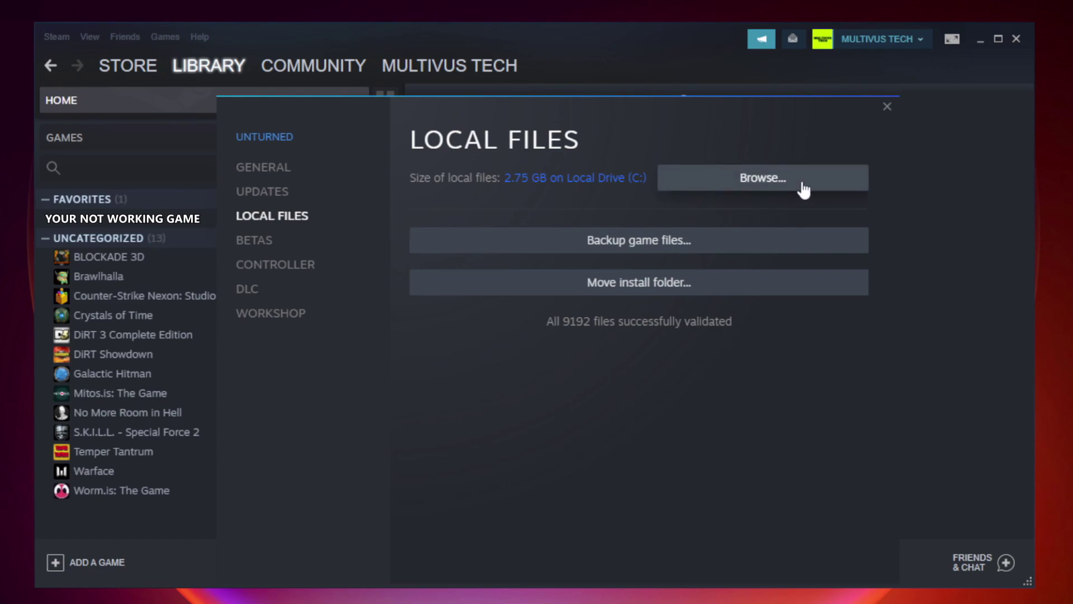
Browse to the game's local files folder and open the properties of the YOUR NOT WORKING GAME shortcut.
click(766, 187)
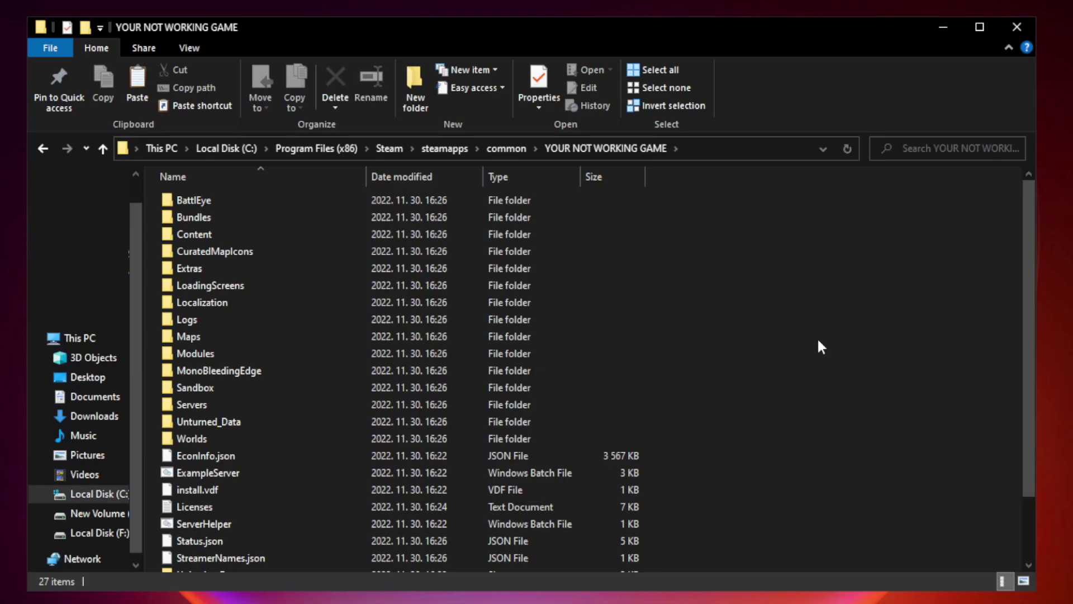
drag(1031, 299, 1031, 385)
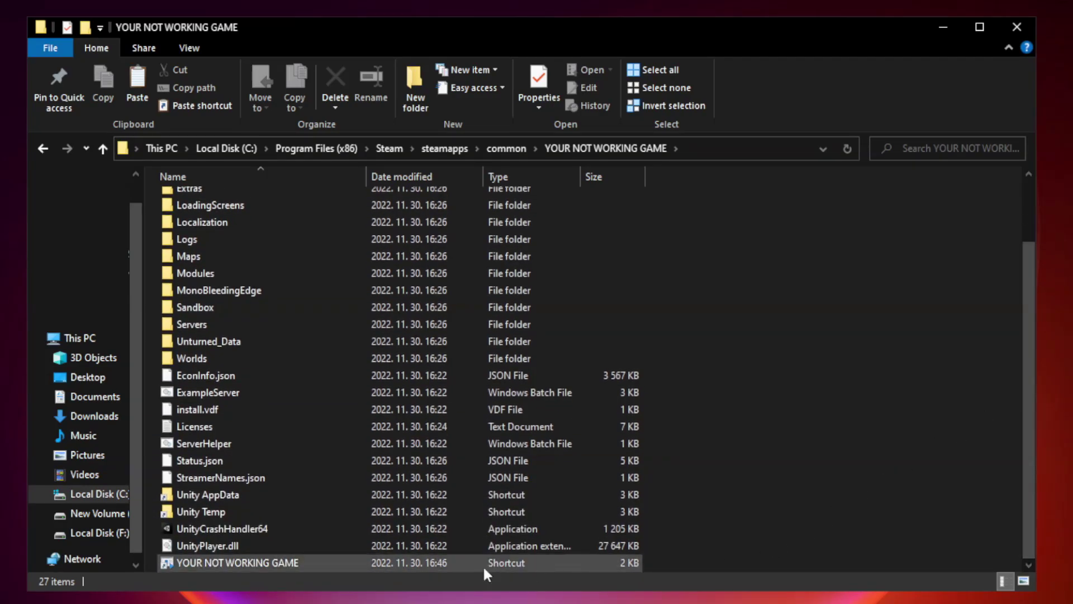
click(427, 562)
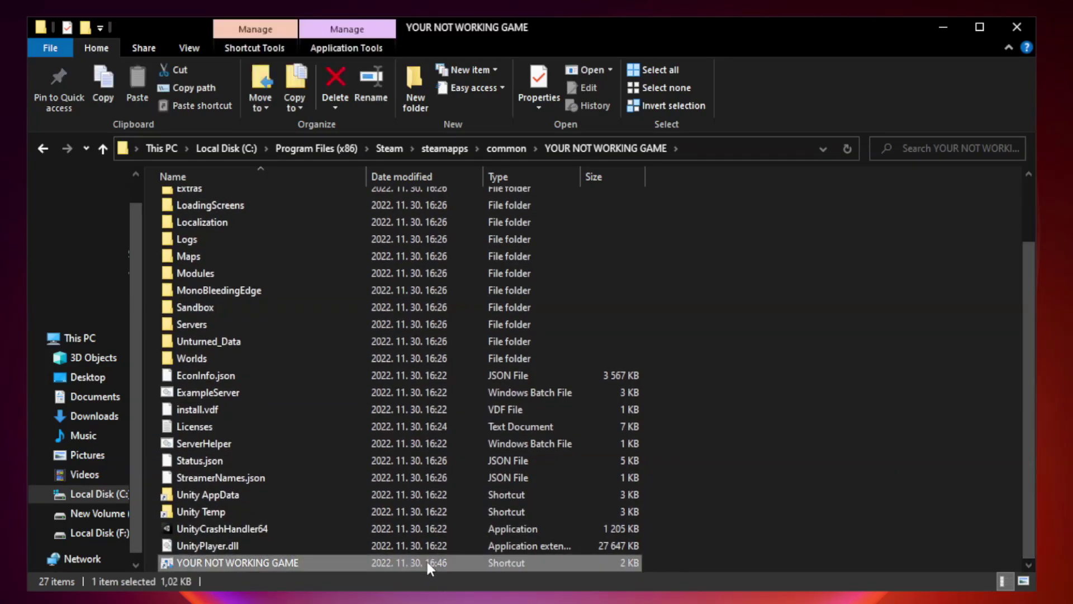
right_click(365, 563)
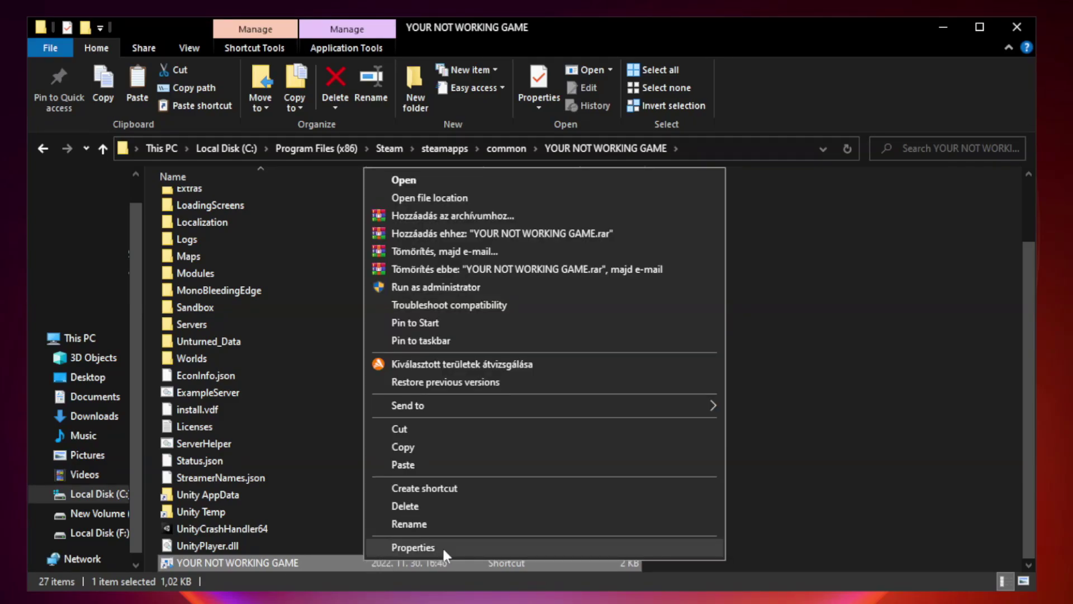
click(541, 549)
drag(533, 297, 532, 124)
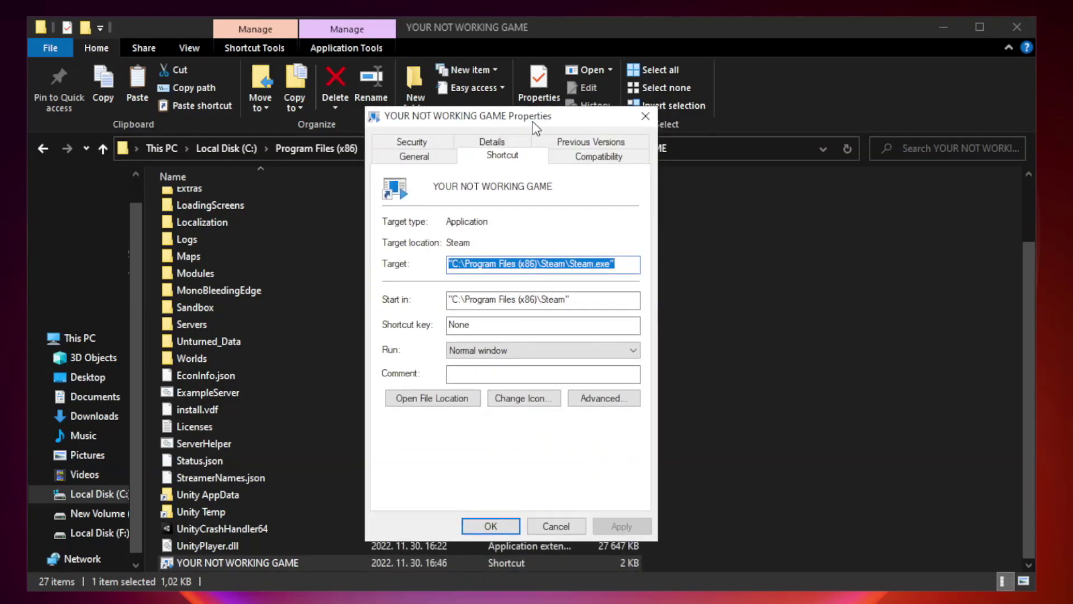
Enable Windows 8 compatibility mode, disabled fullscreen optimizations and running as administrator for the shortcut, apply the settings, and close the folder.
click(597, 162)
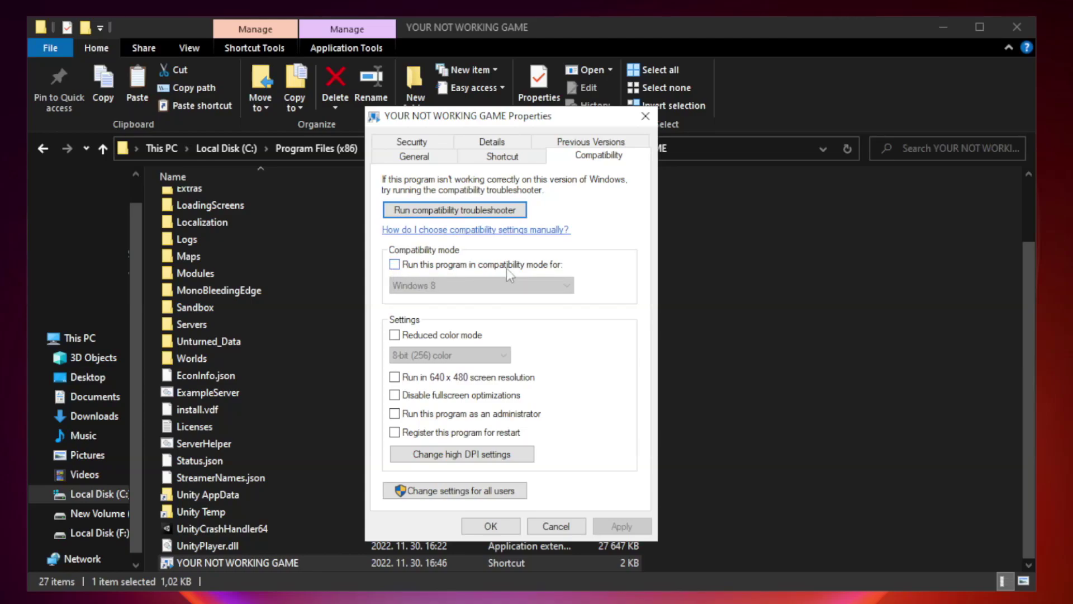
click(427, 266)
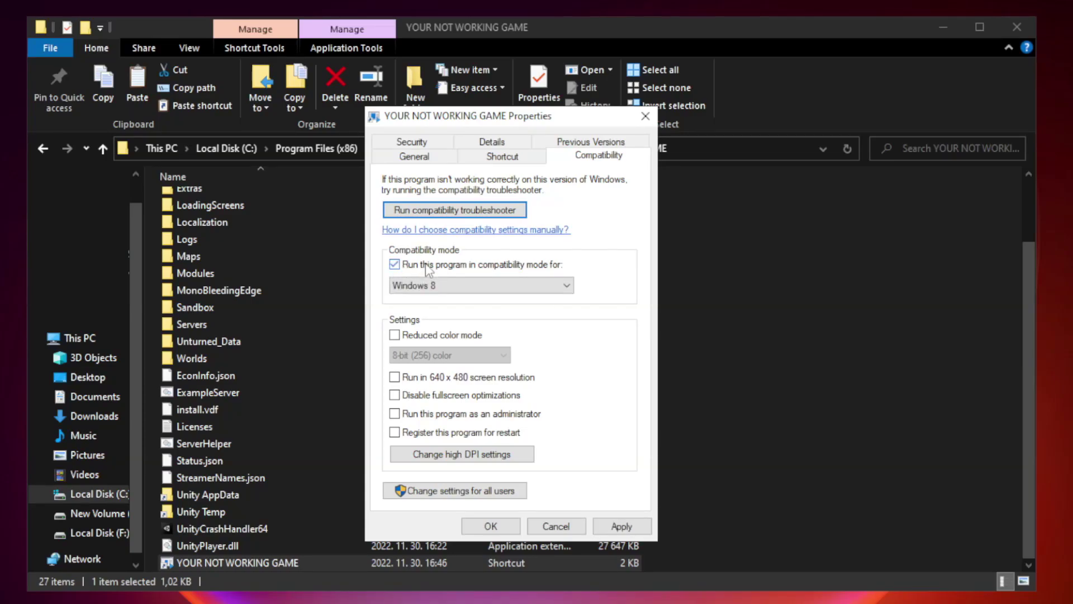
click(481, 285)
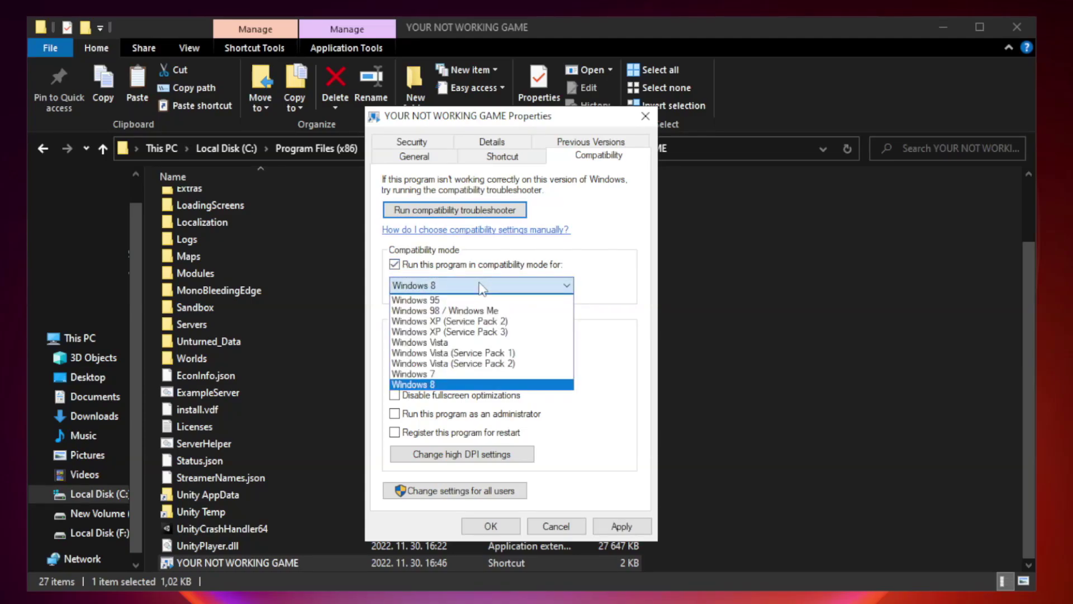
click(454, 386)
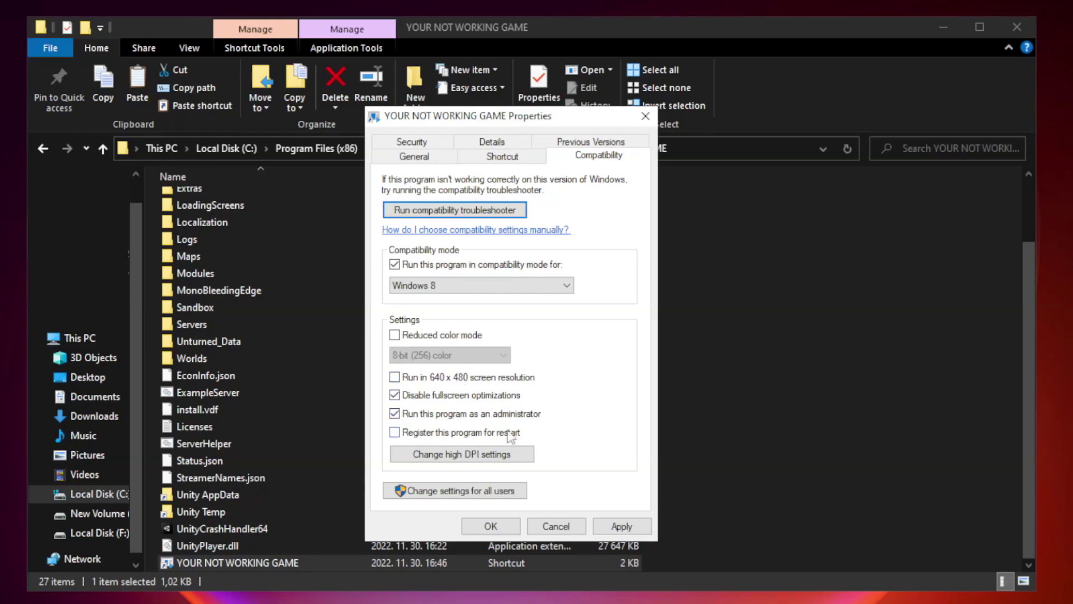
click(623, 527)
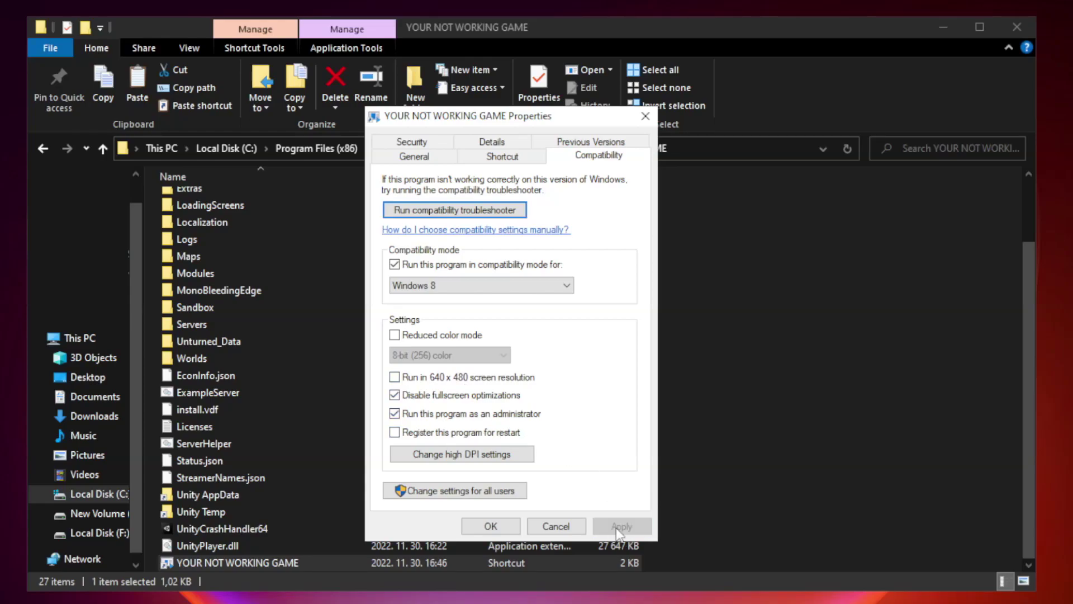
click(490, 526)
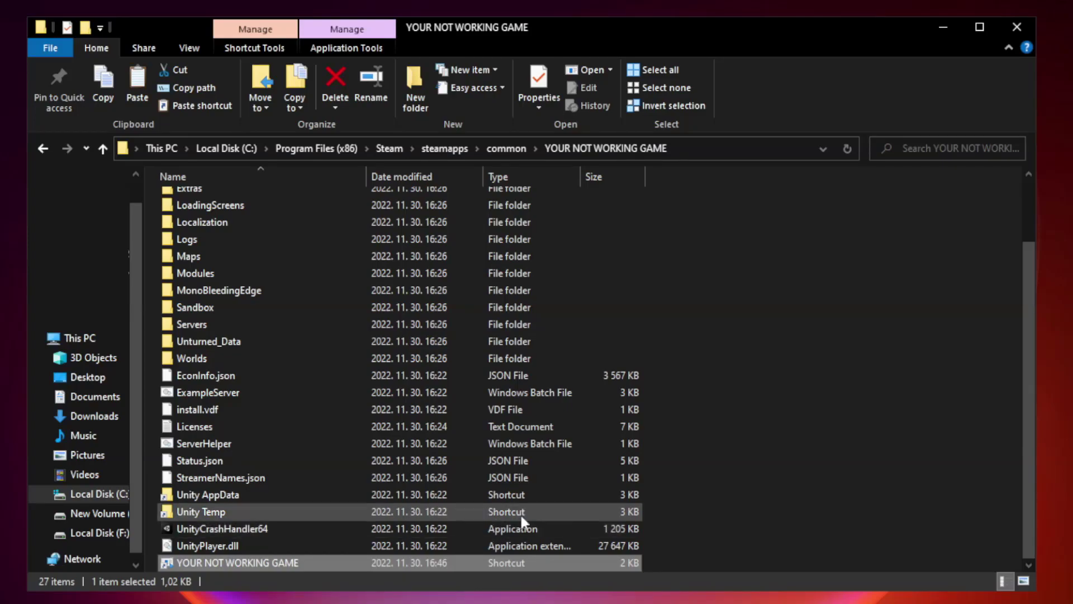
click(1016, 27)
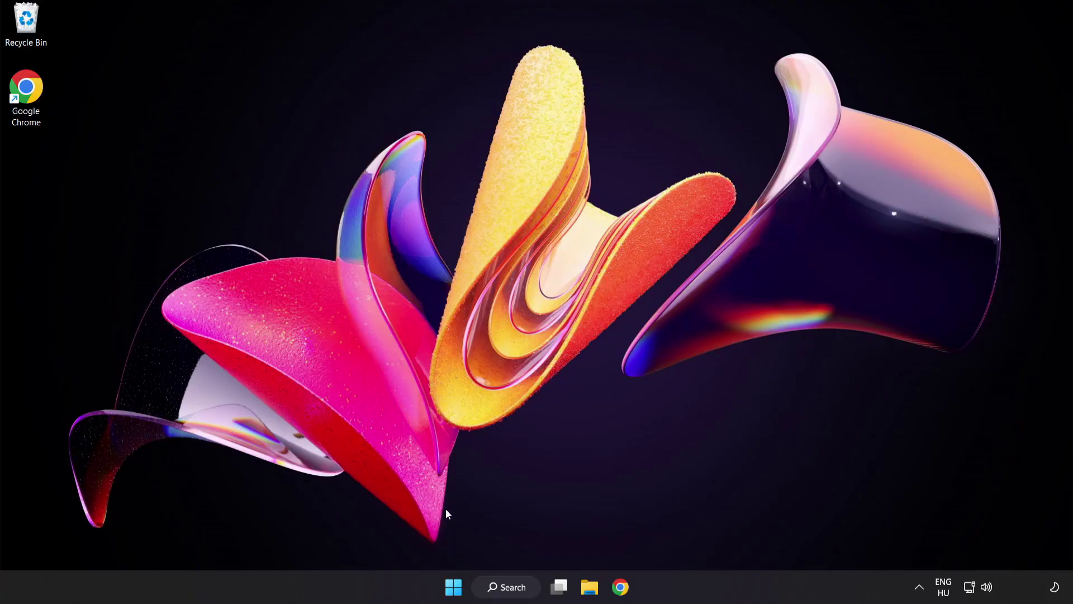
Open Task Manager from the desktop.
right_click(454, 587)
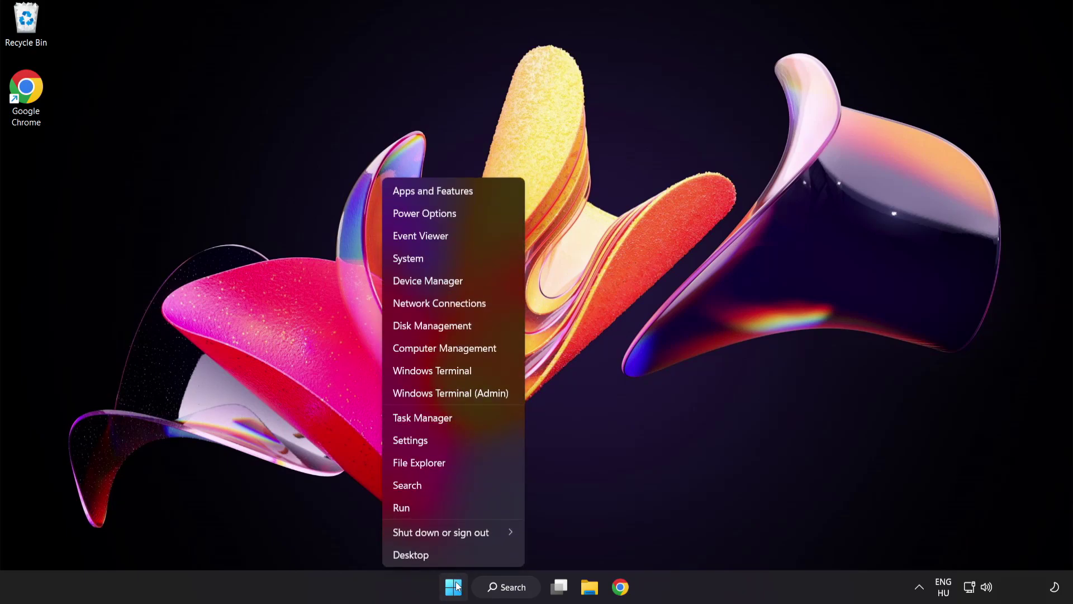
click(464, 419)
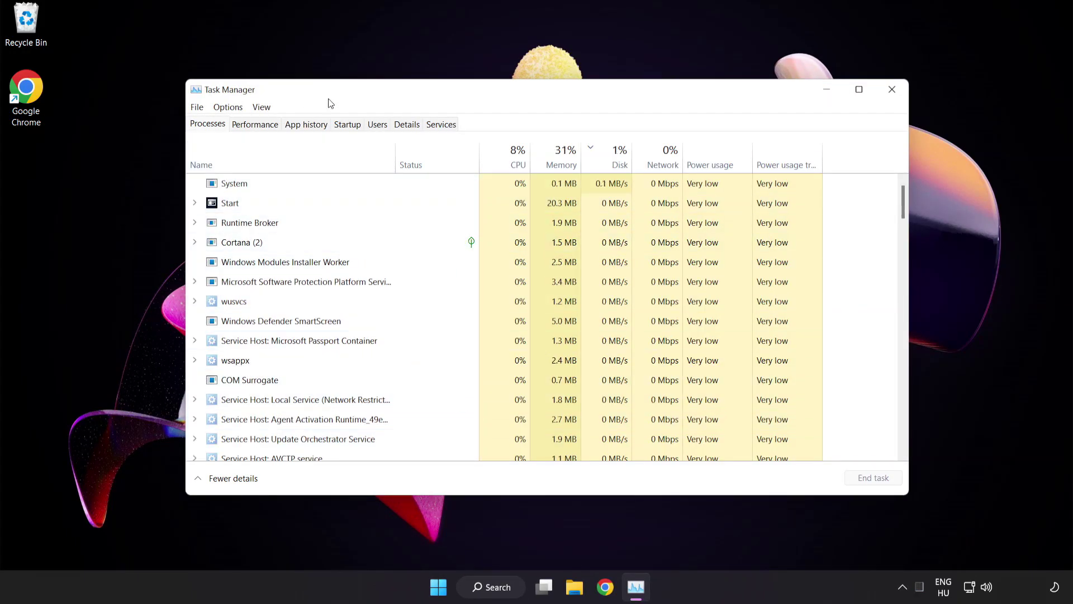
Disable the startup apps Cortana, Phone Link, Terminal and Windows Security notification icon, and close Task Manager.
click(348, 124)
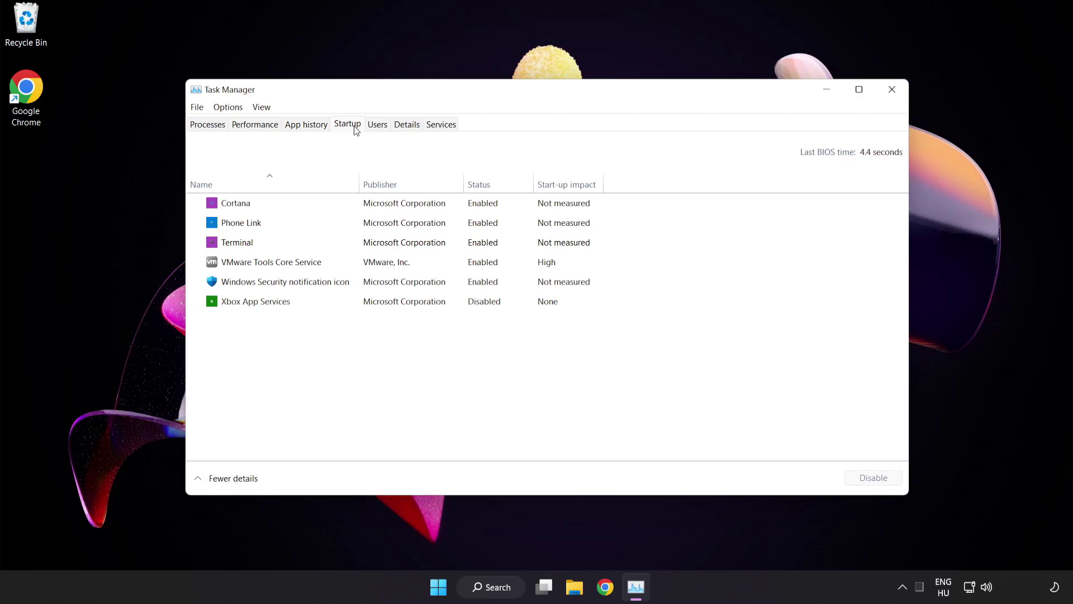
click(357, 207)
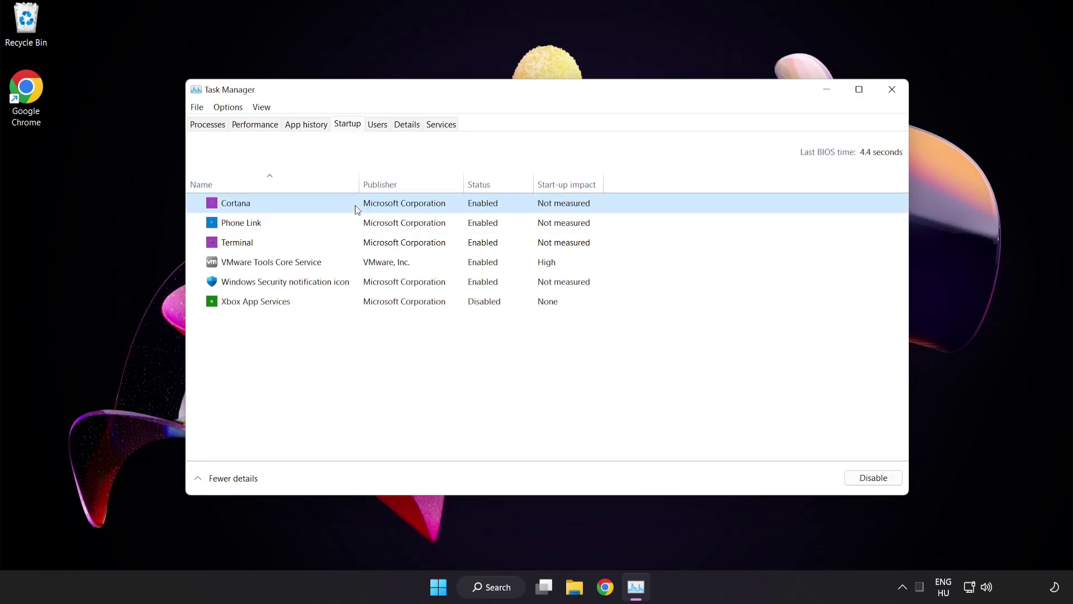
click(872, 482)
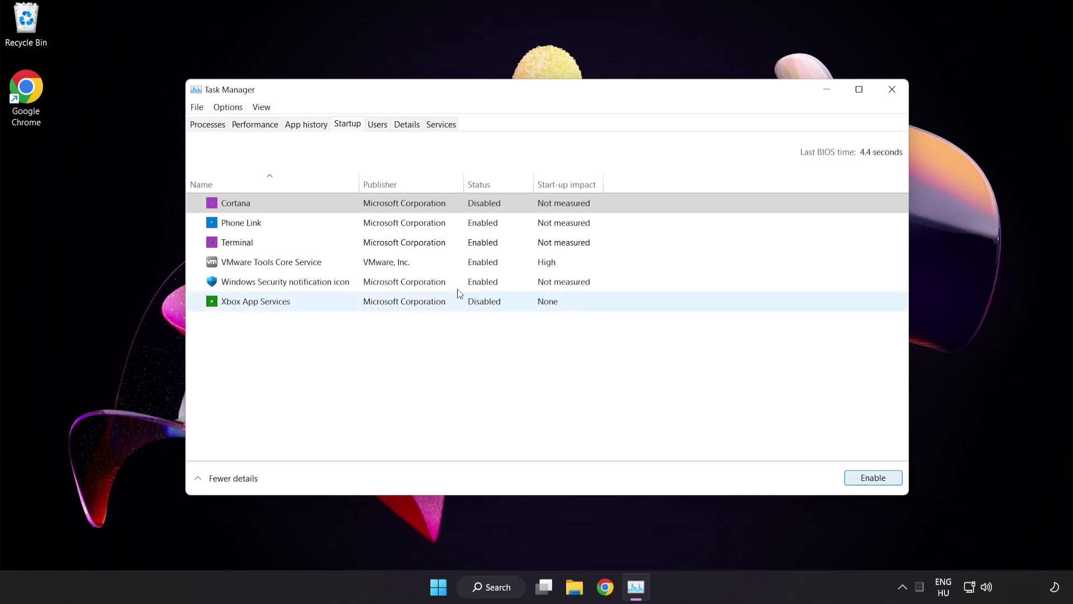
click(332, 222)
click(870, 485)
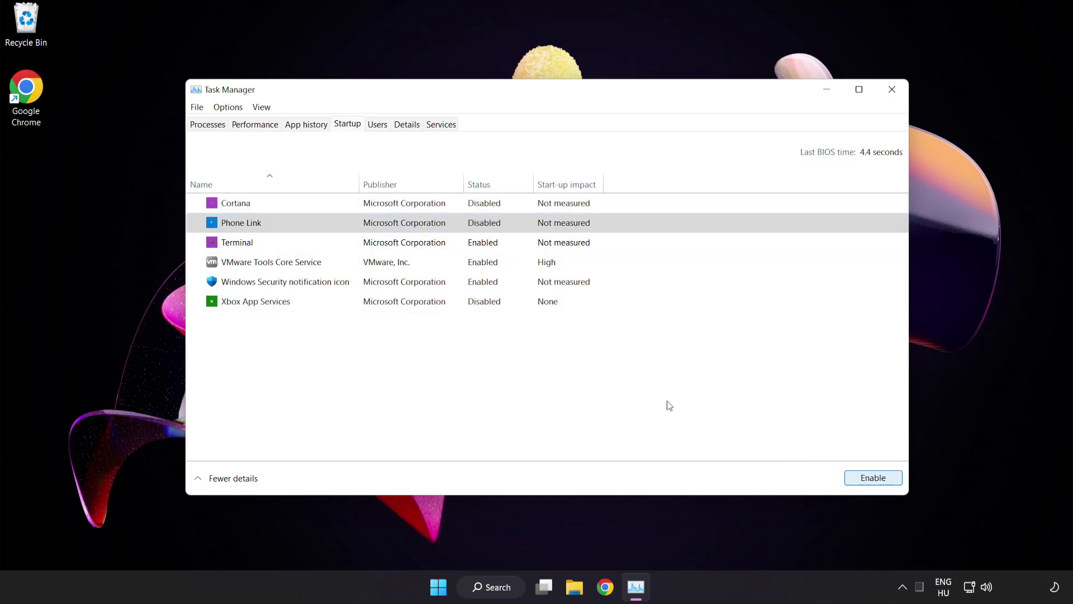
click(343, 246)
click(857, 476)
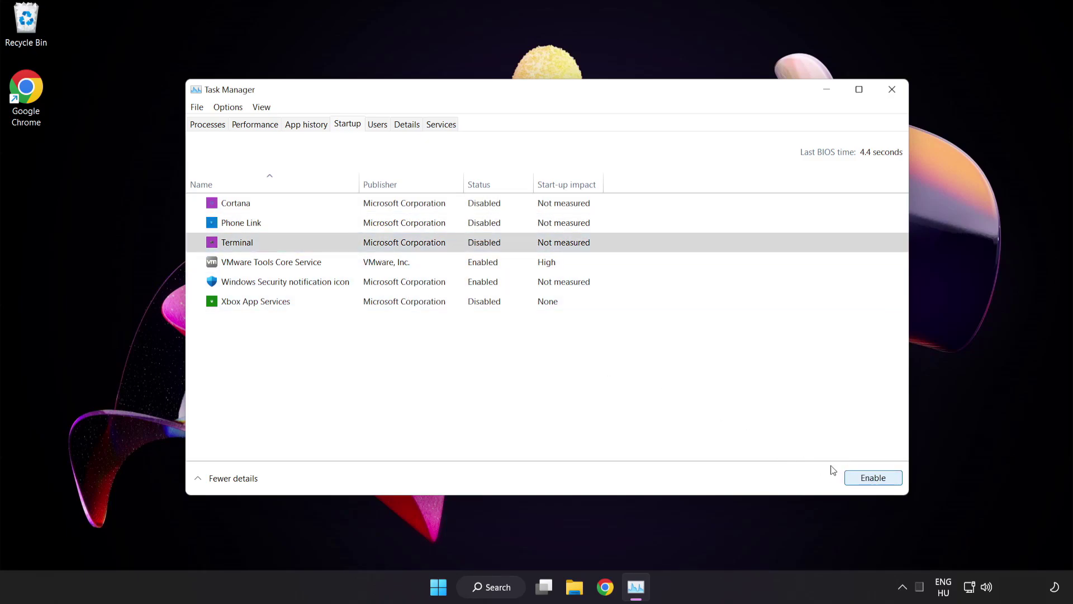
click(370, 286)
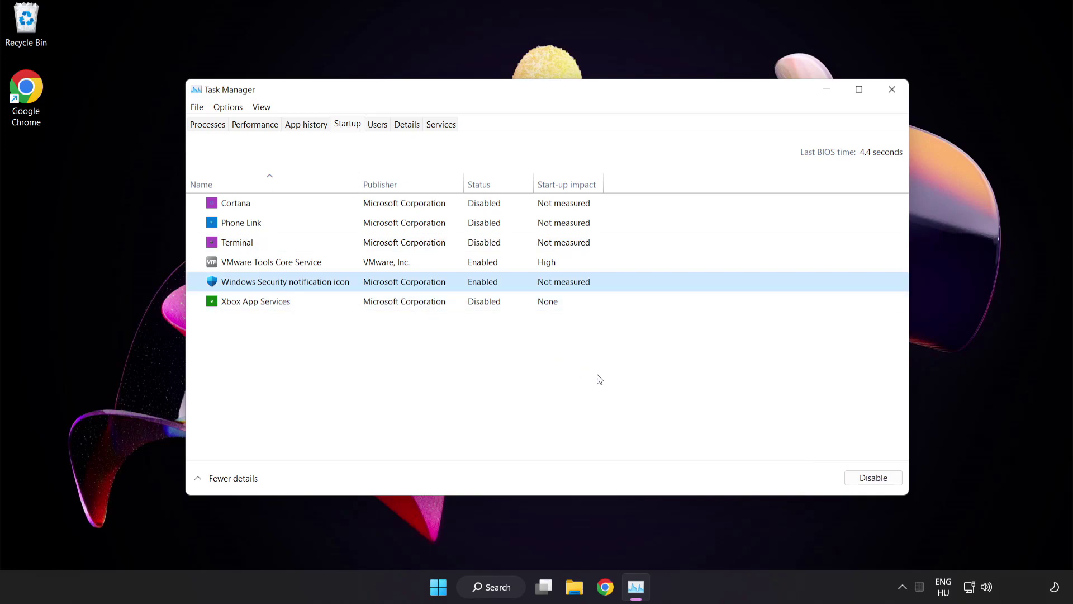
click(861, 481)
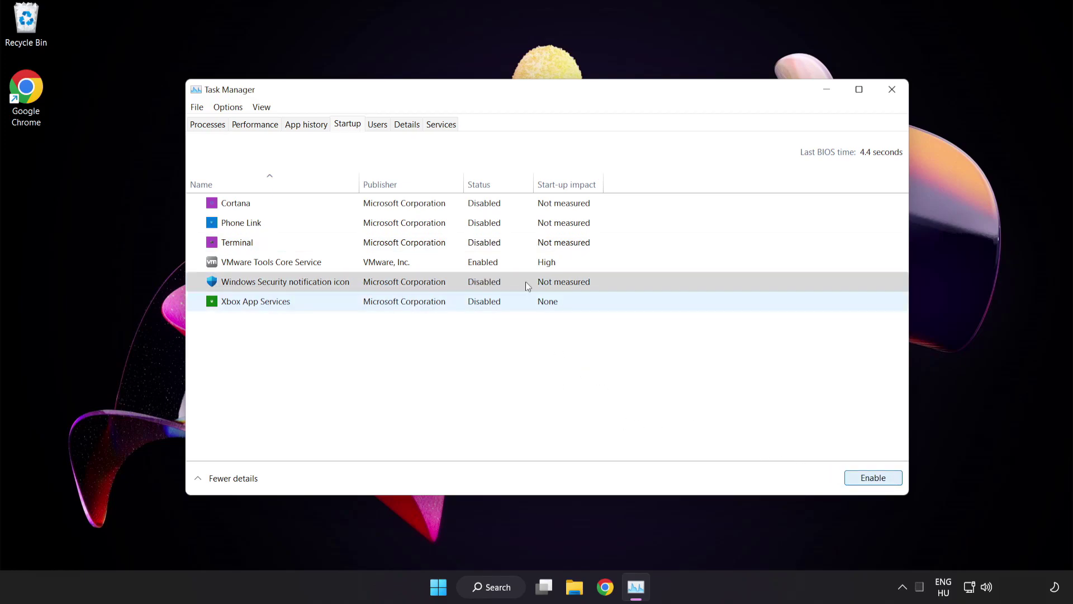
click(892, 91)
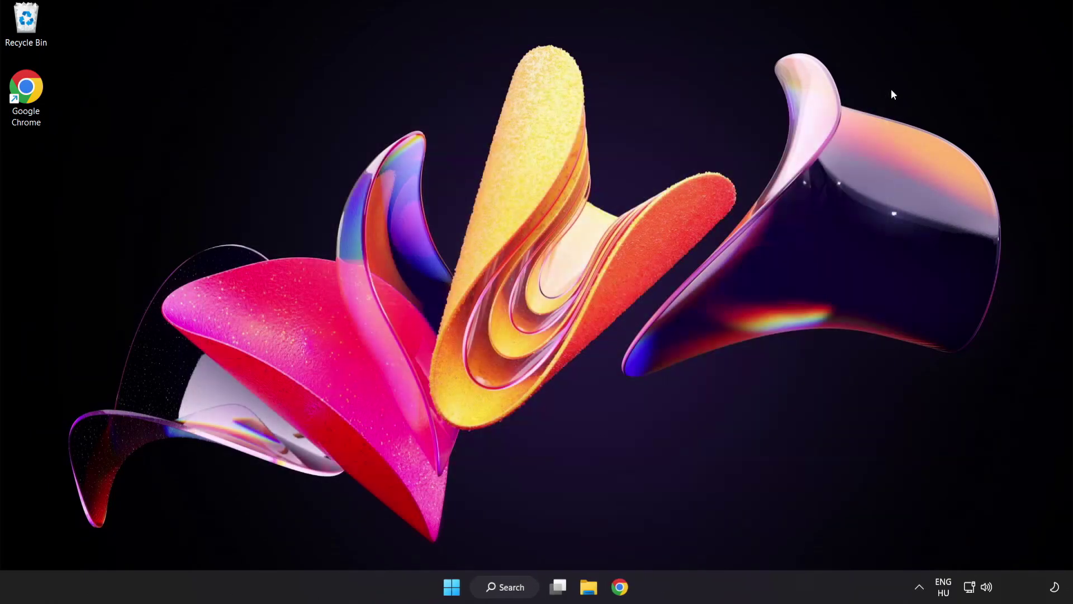
Search Windows for "security", open Windows Security and go to its Virus & threat protection page.
click(515, 587)
text(s)
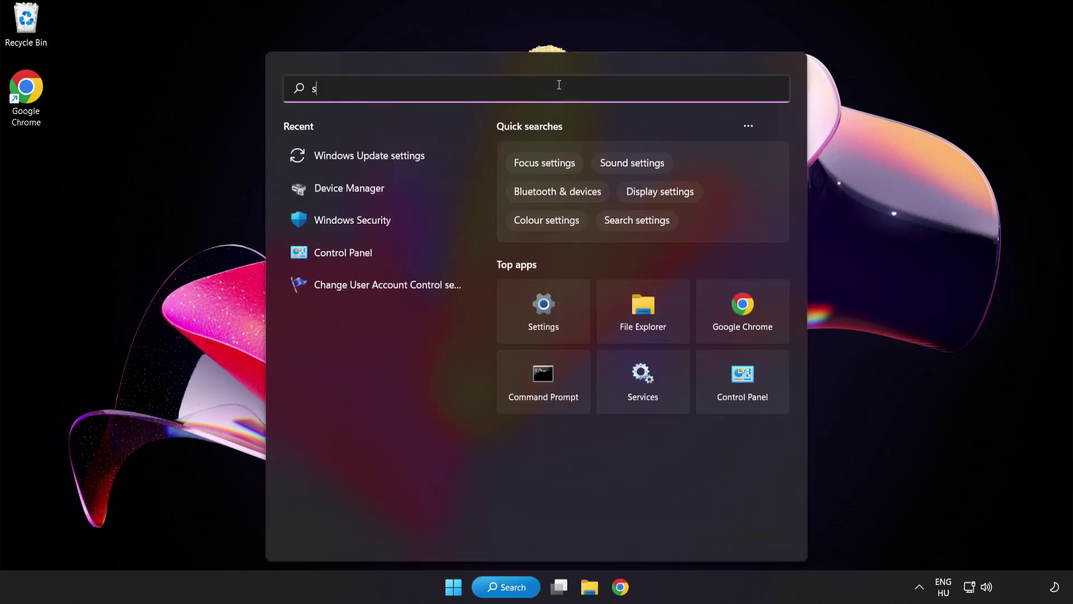
text(ecurity)
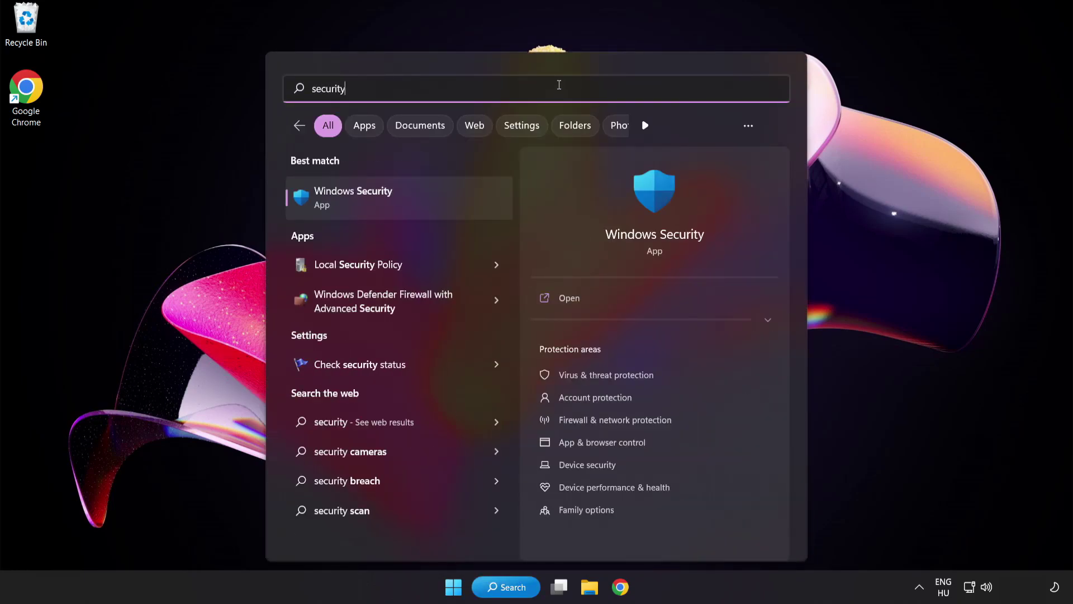
click(405, 197)
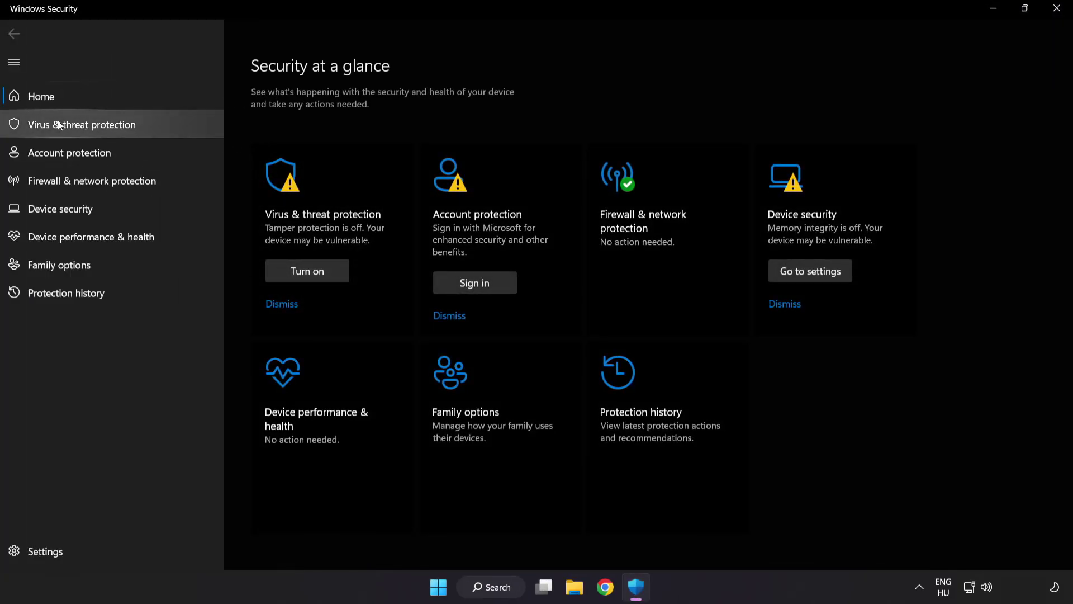
click(163, 124)
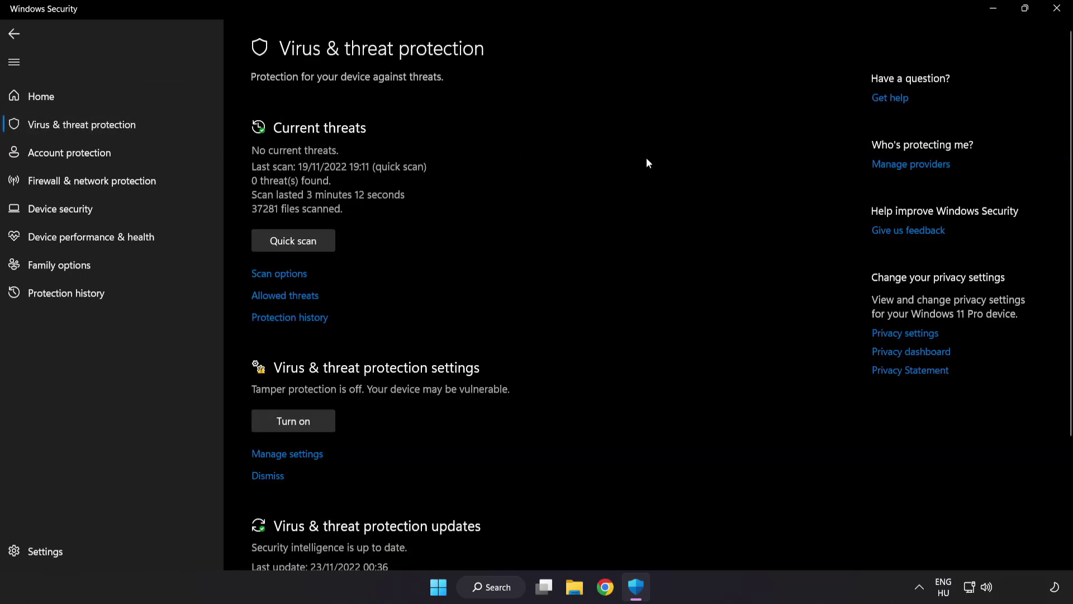
Open the Microsoft Defender Antivirus exclusions list through the management of the Virus & threat protection settings.
scroll(679, 164, down, 3)
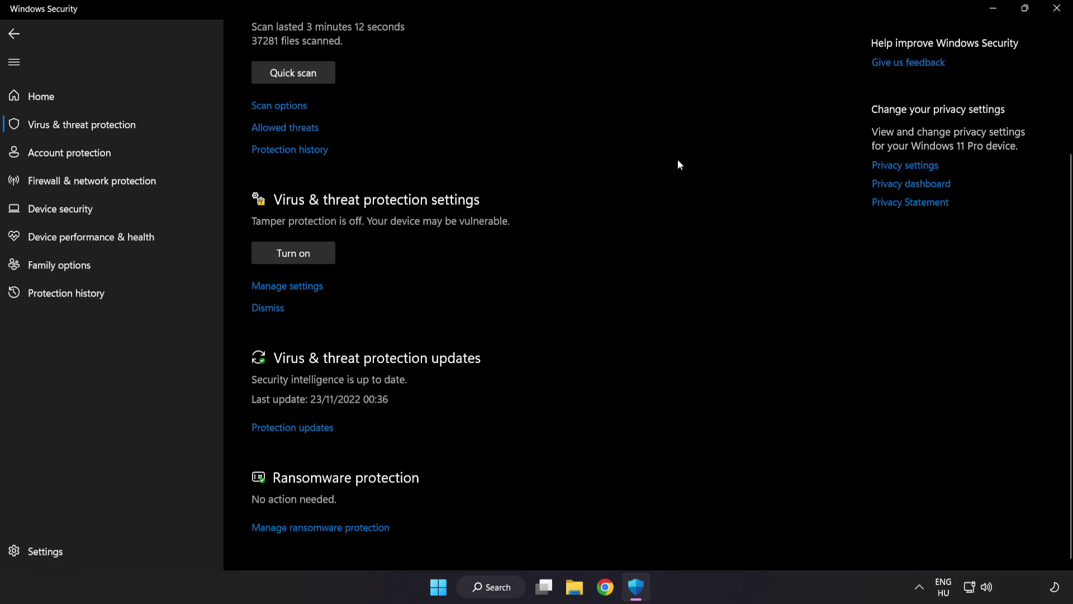
click(294, 287)
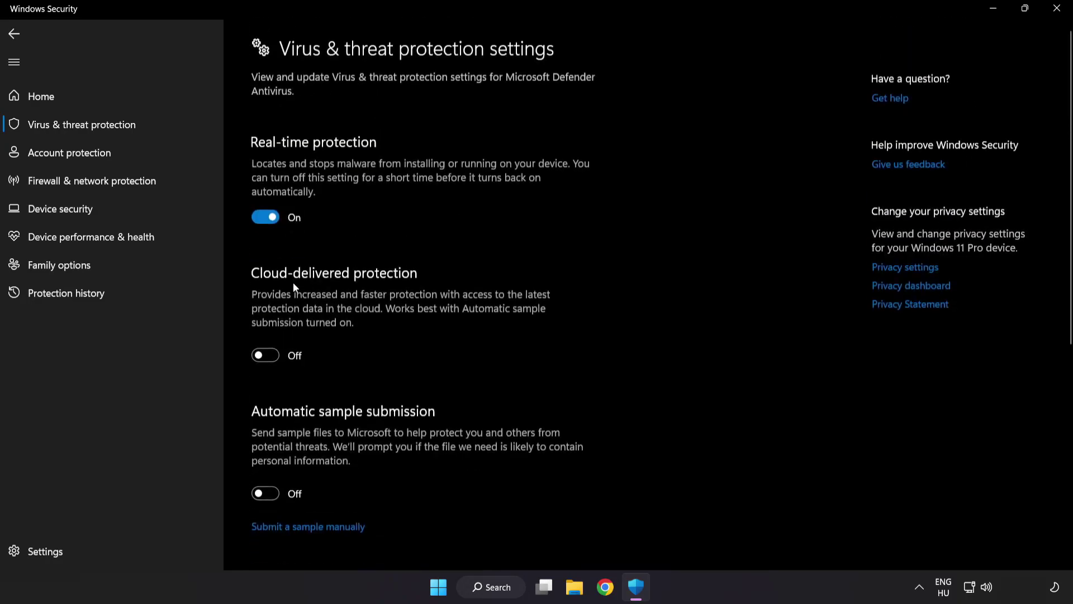
scroll(625, 294, down, 7)
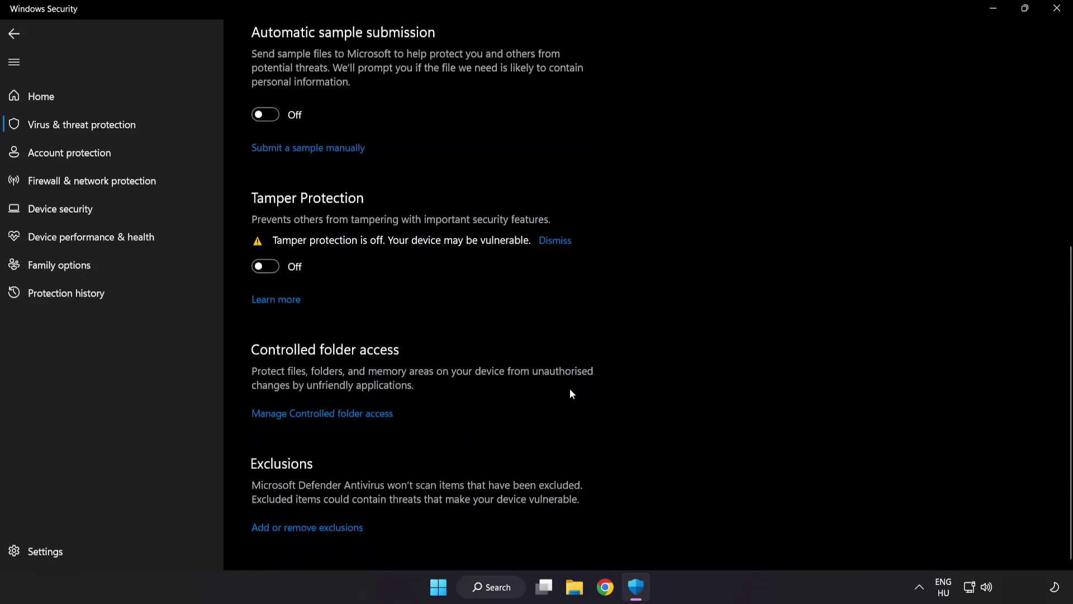
click(311, 529)
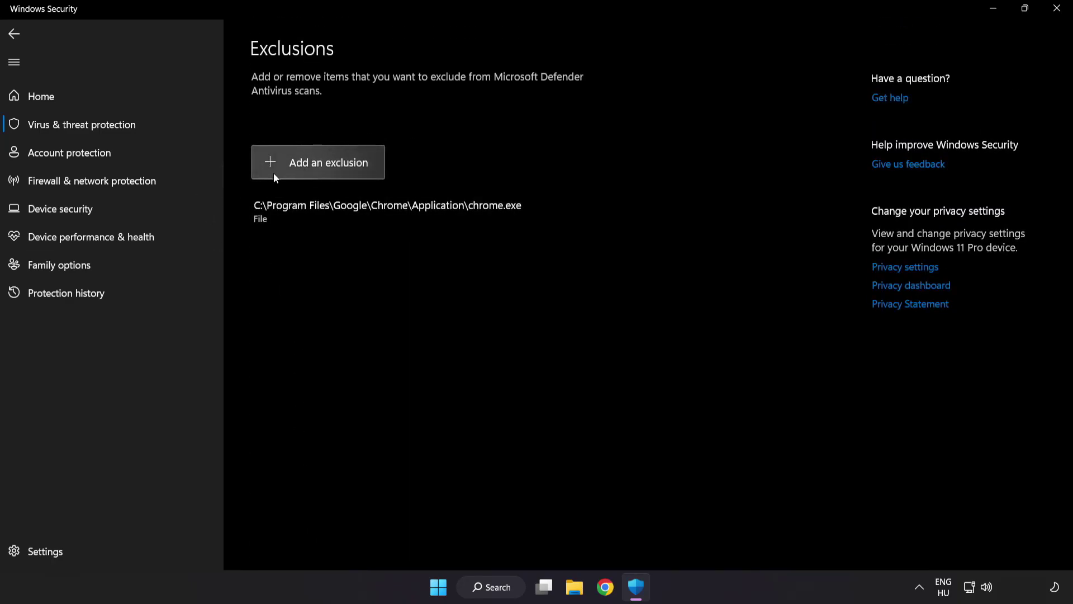
Start adding a file exclusion and browse from This PC to the NOT WORKING APP folder in Program Files (x86) on Local Disk (C:).
click(320, 174)
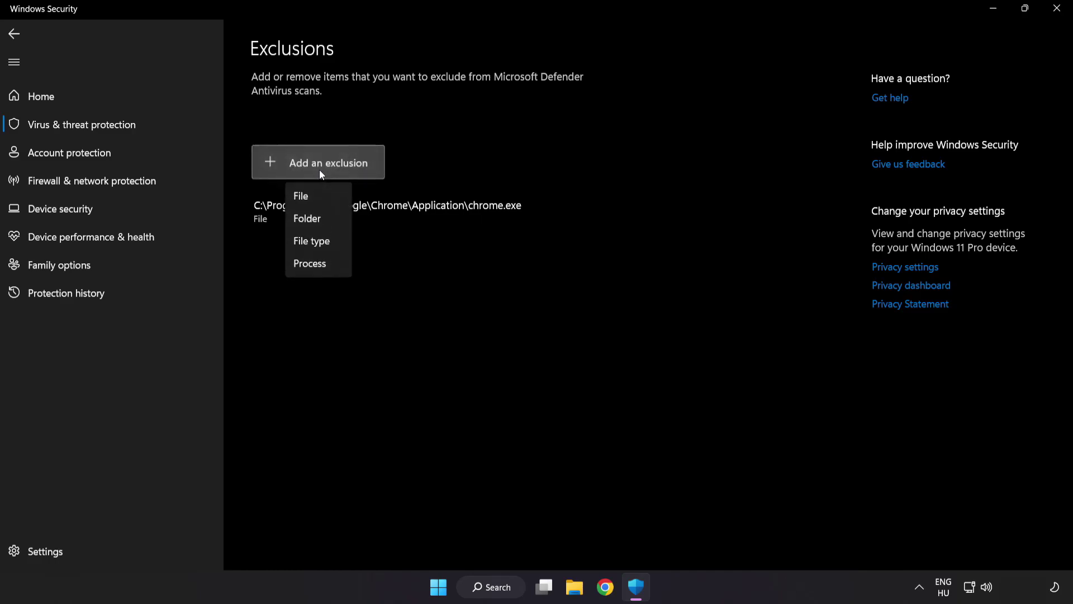
click(312, 198)
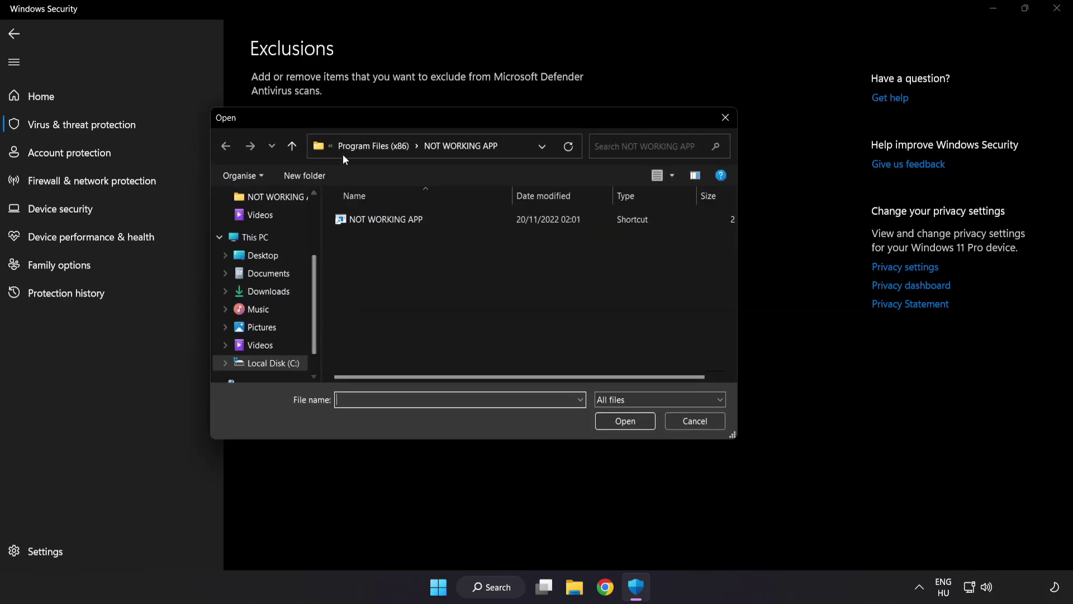
click(343, 150)
click(351, 145)
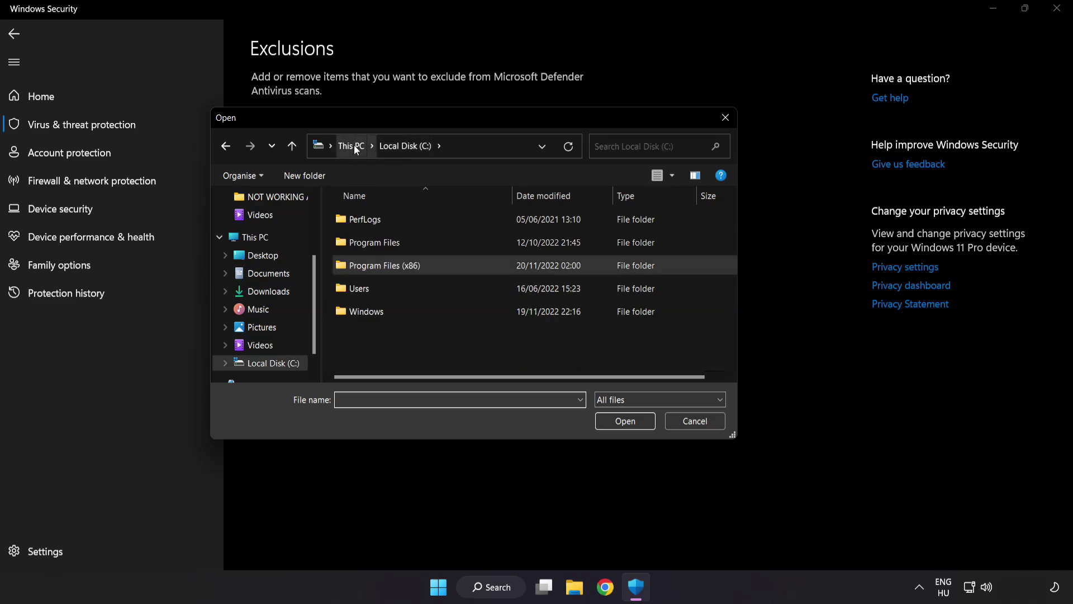
click(353, 145)
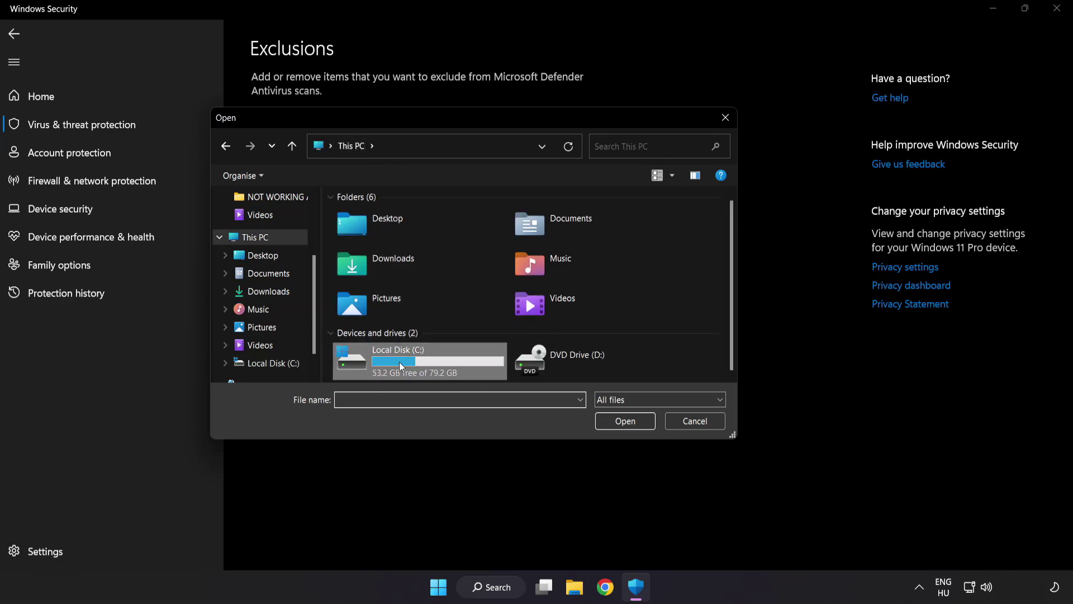
double_click(401, 366)
double_click(413, 262)
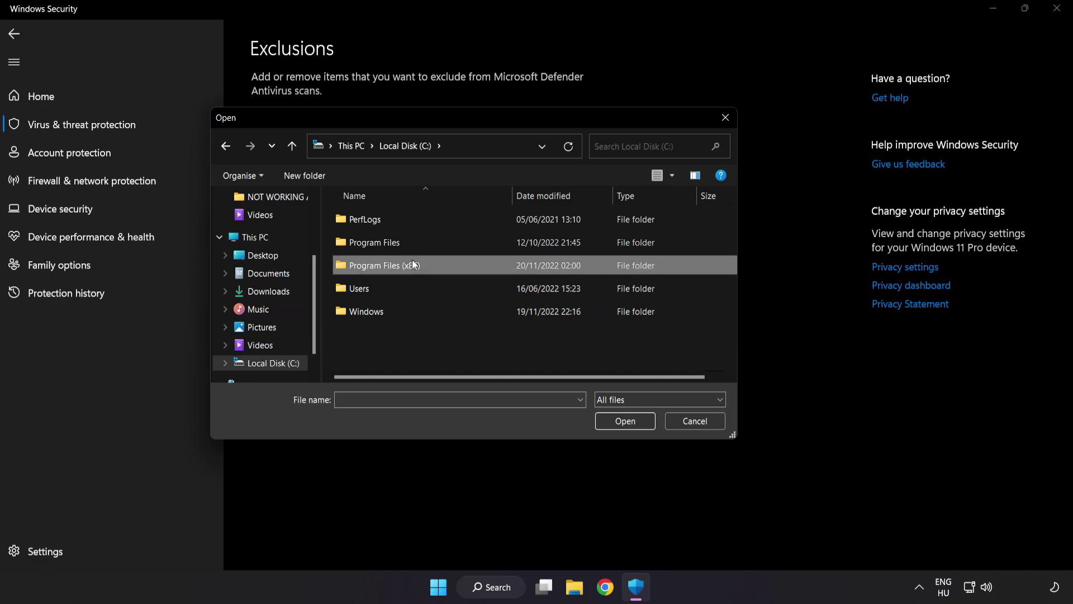
scroll(397, 367, down, 1)
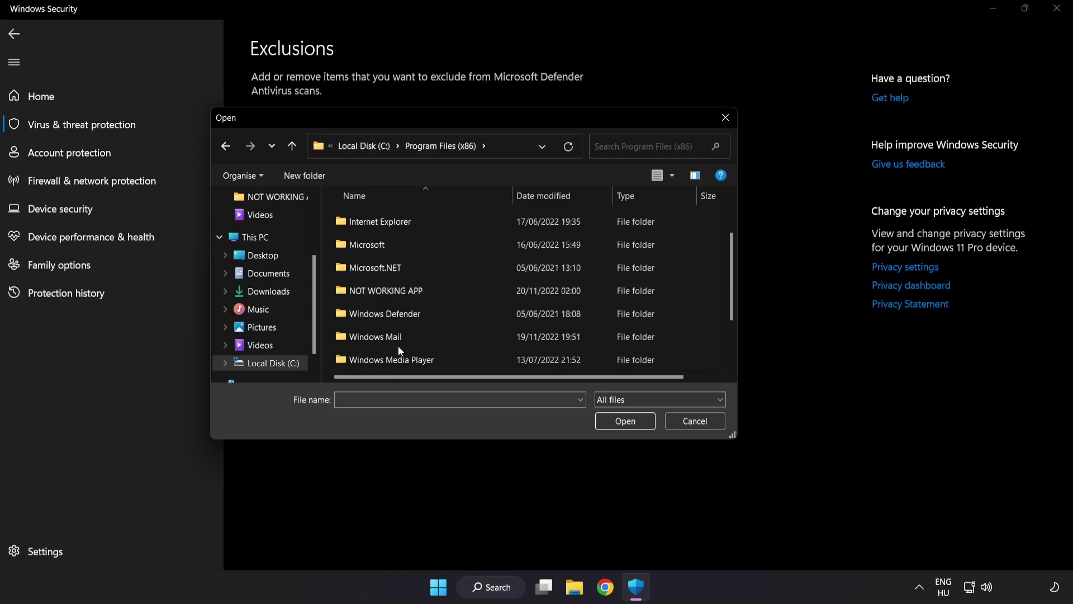
double_click(426, 290)
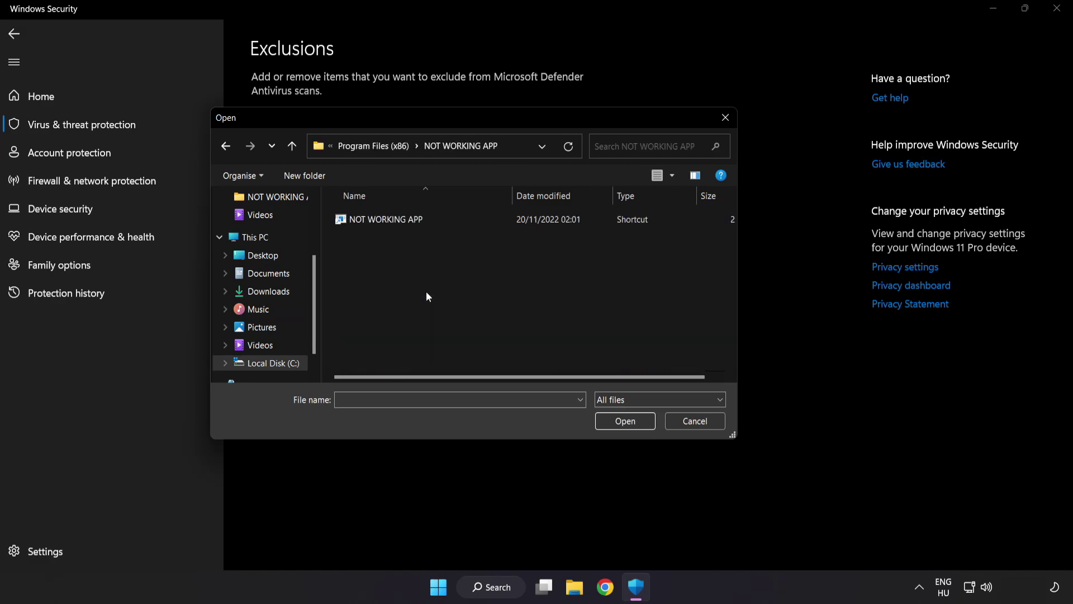
Choose the NOT WORKING APP shortcut as the file to exclude and close Windows Security.
click(374, 224)
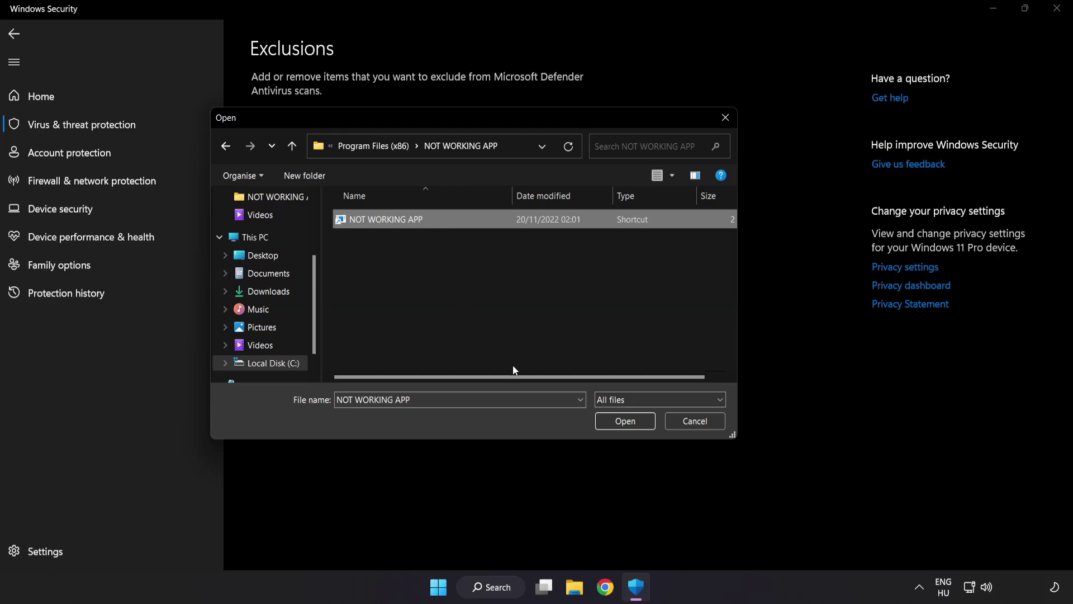
click(625, 422)
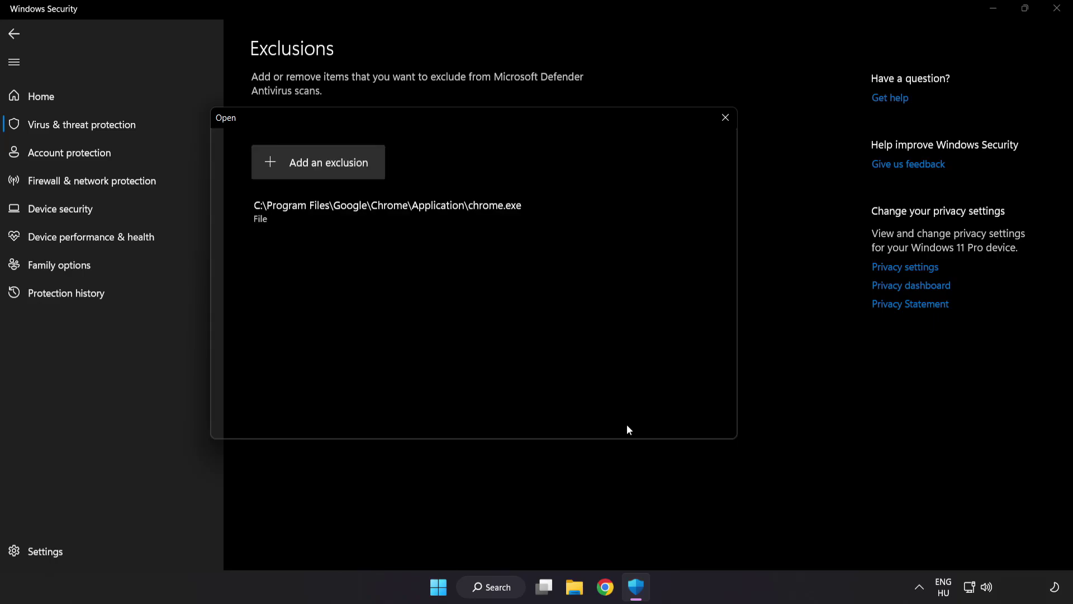
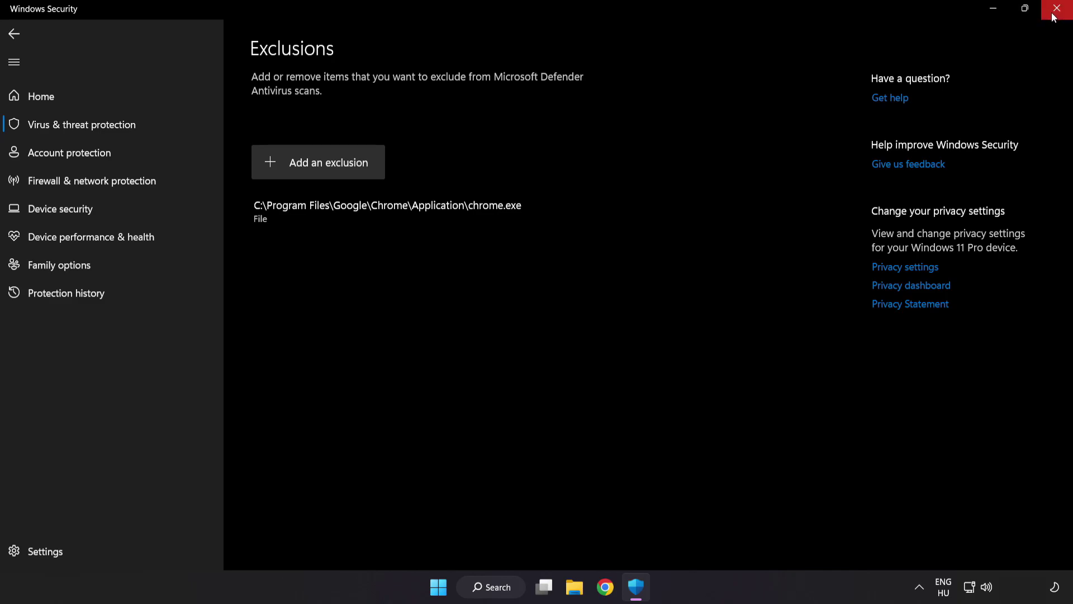
click(1056, 10)
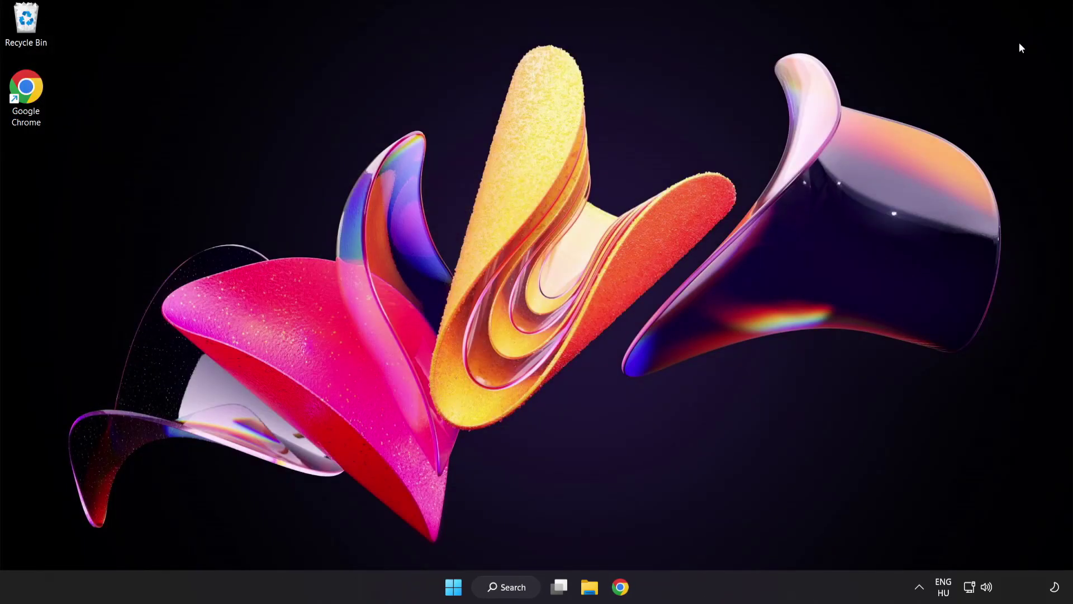
Bring up the computer's power options for a restart.
click(454, 587)
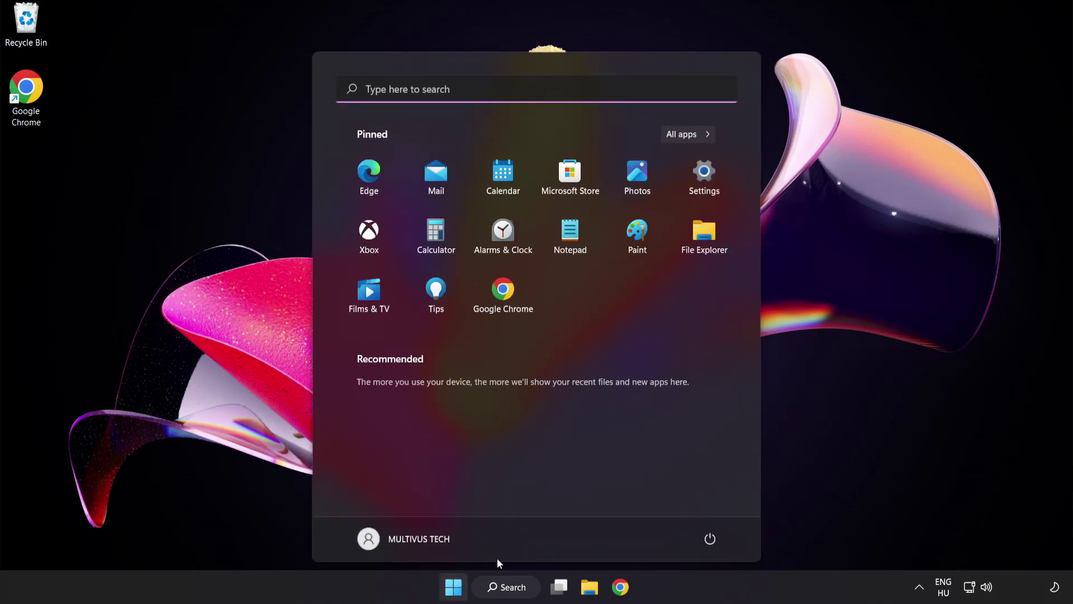
click(711, 540)
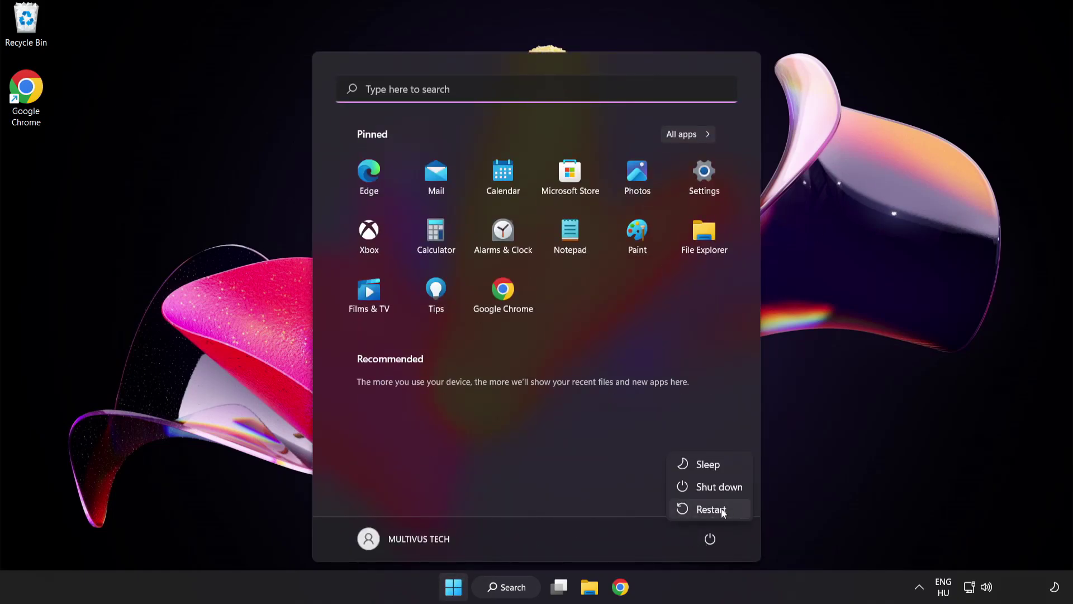